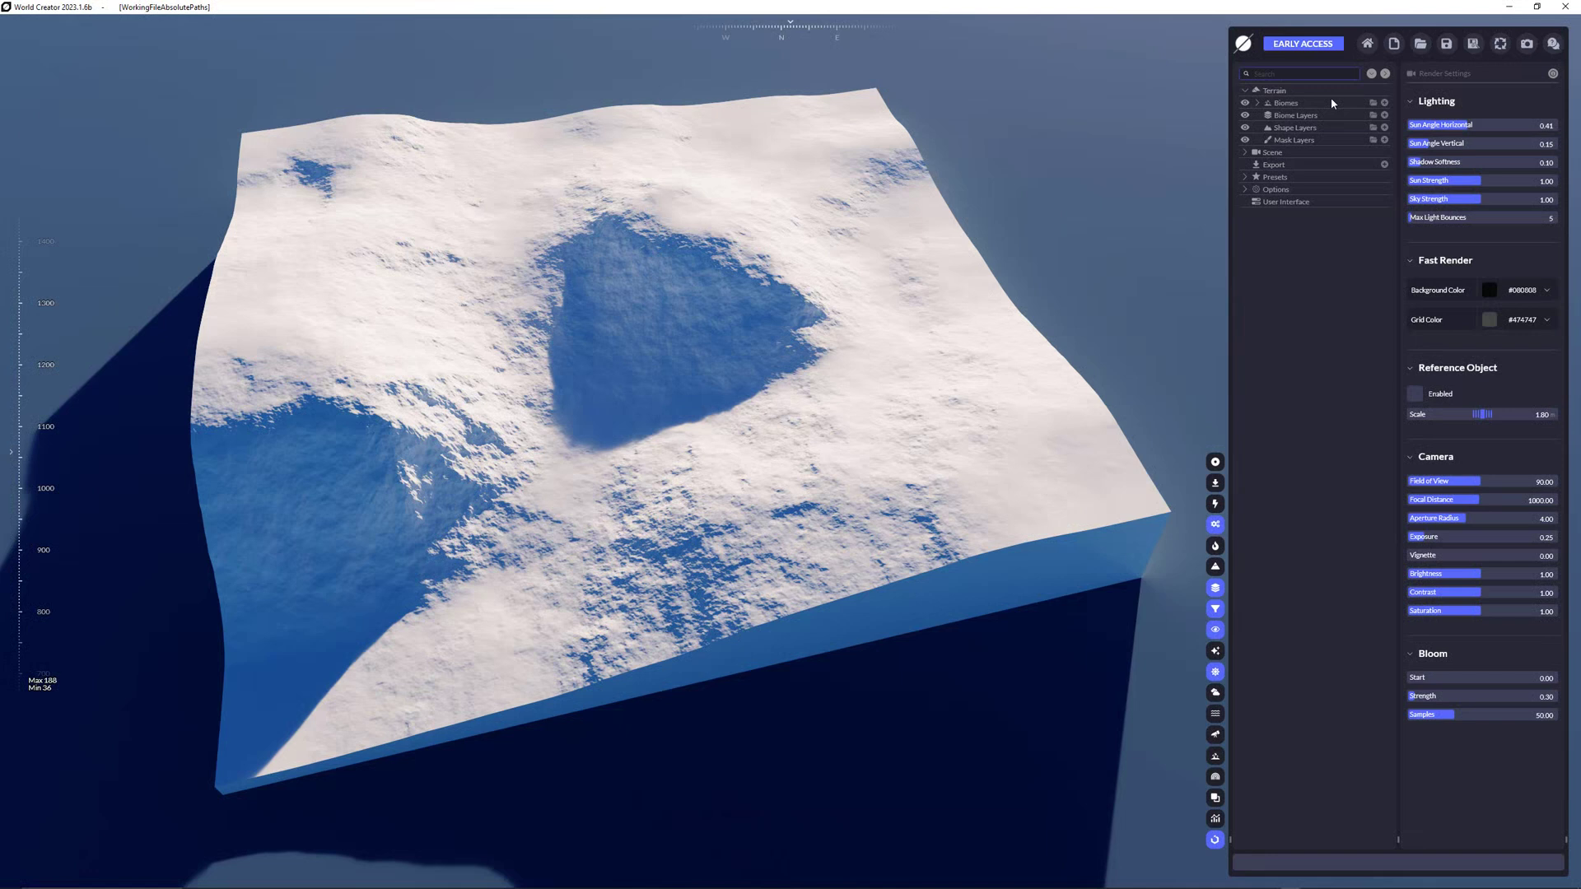
- Add a Stamp layer to the shape layers and load the exported Terrain_Height Map JPG as its heightmap
click(1384, 128)
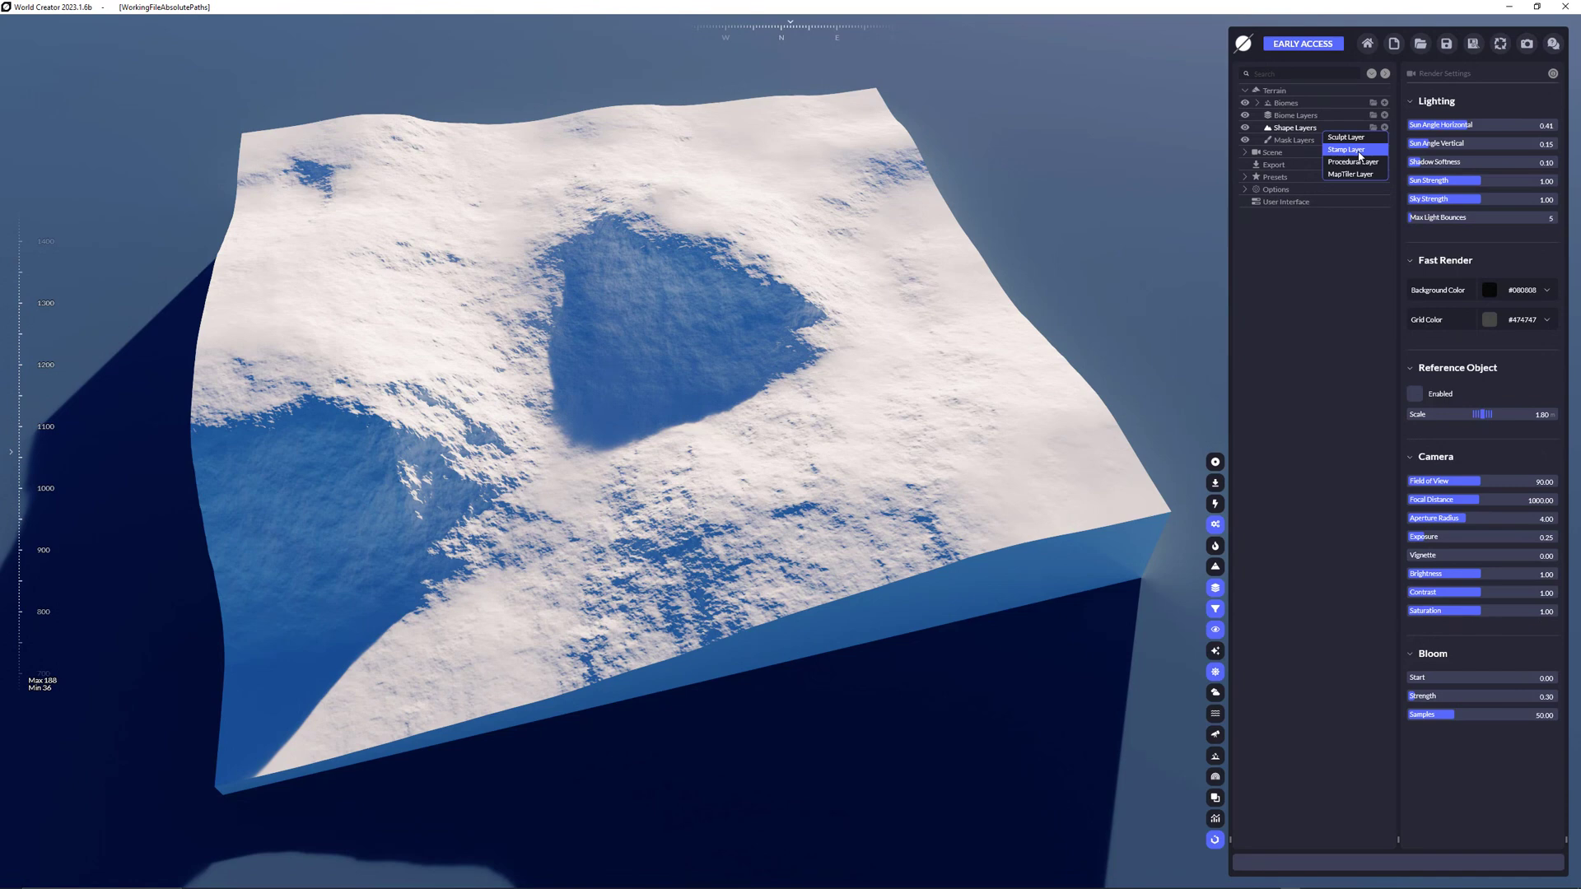
click(1358, 150)
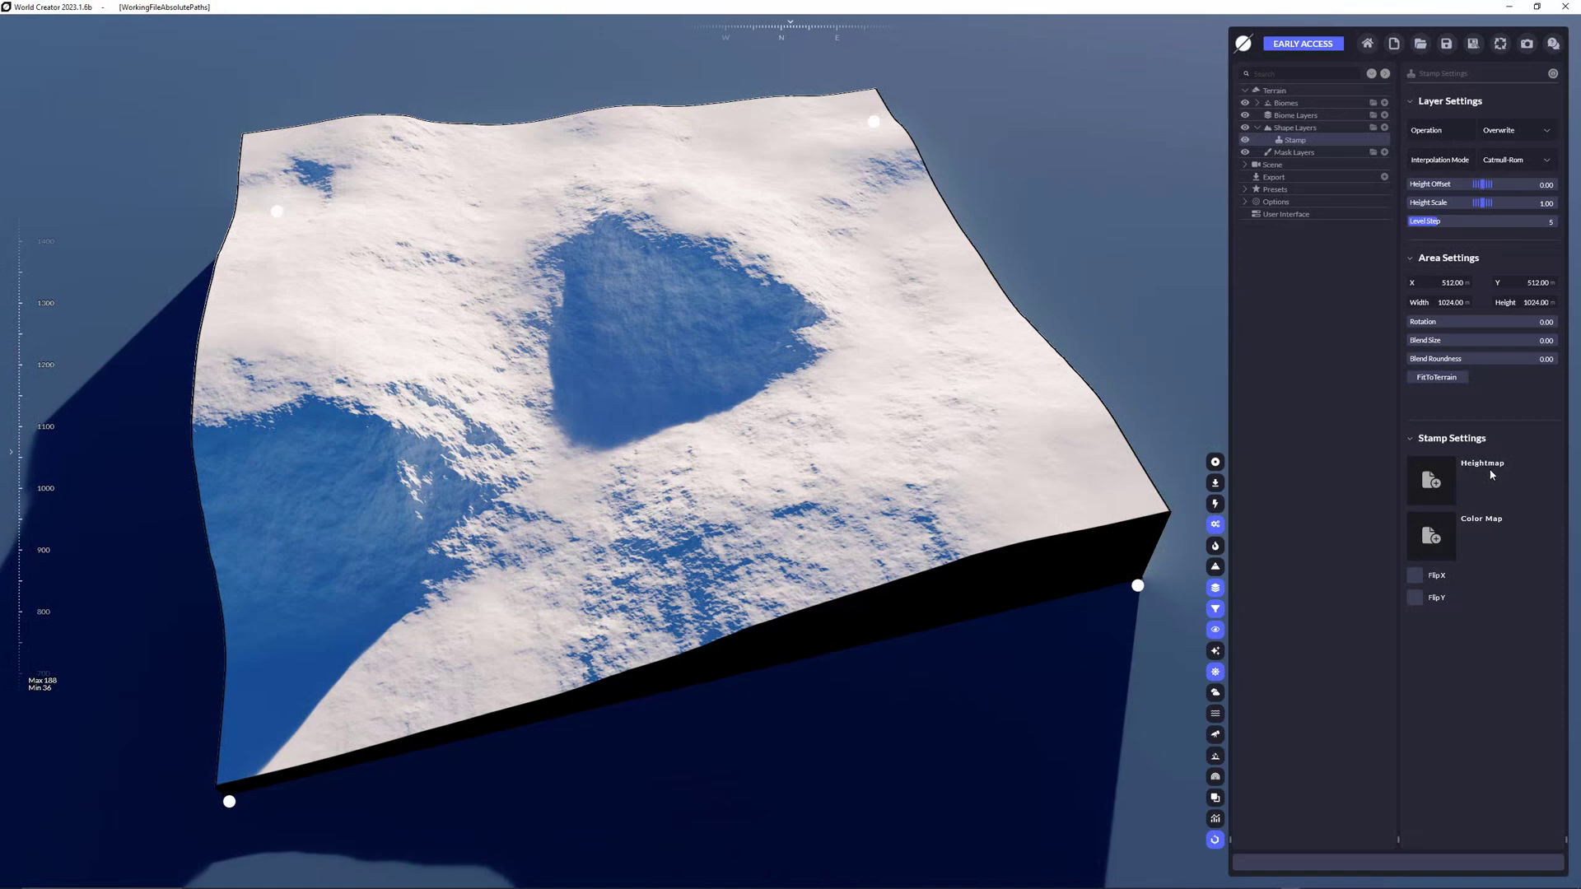
click(1430, 484)
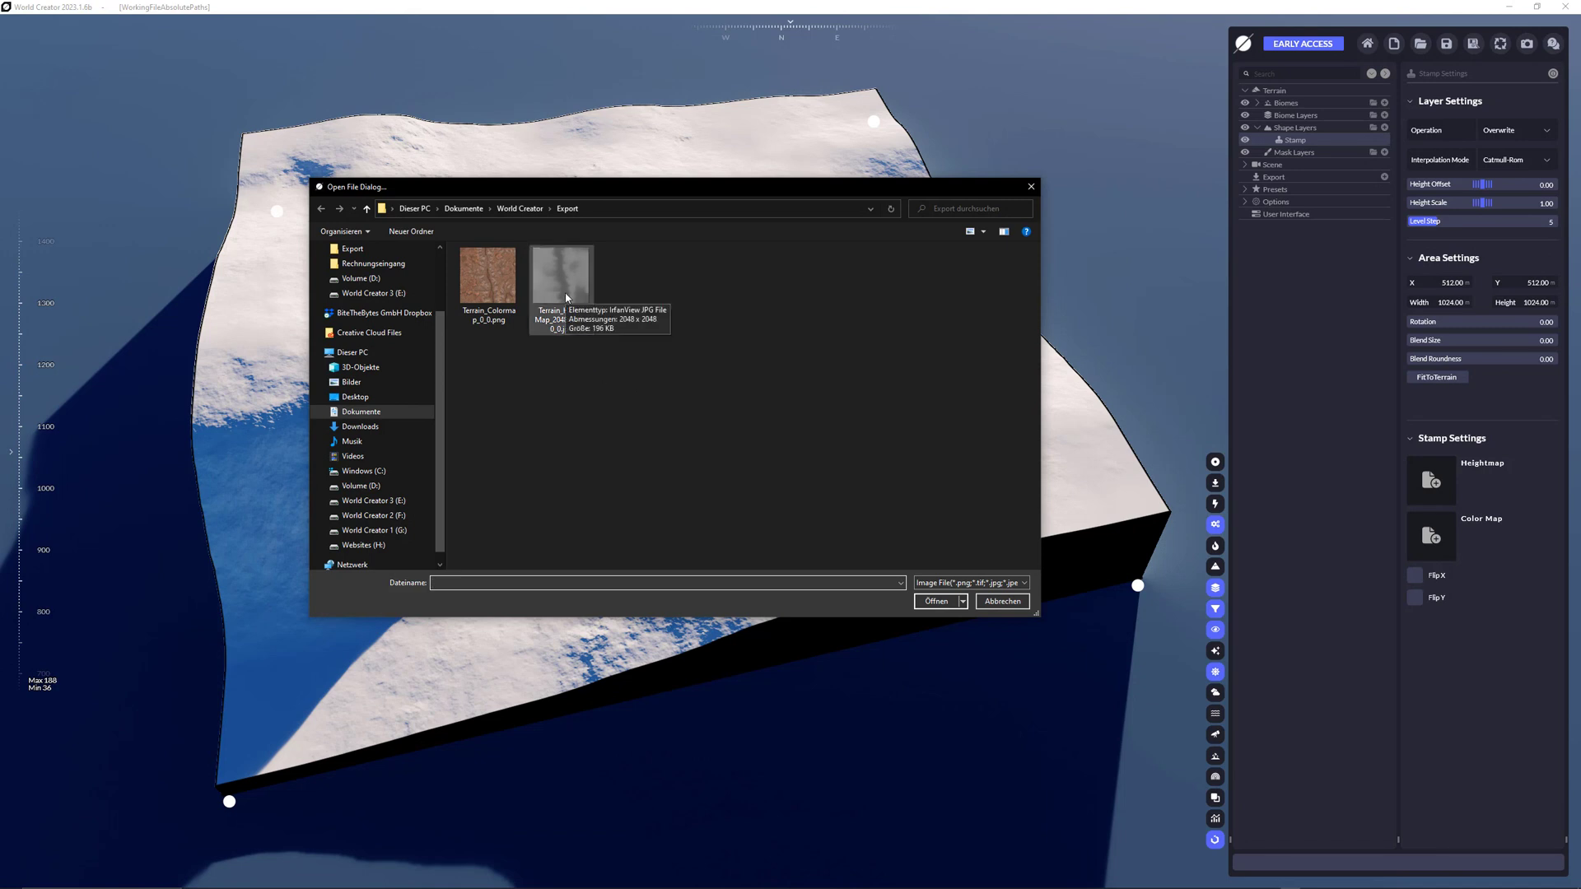
double_click(596, 320)
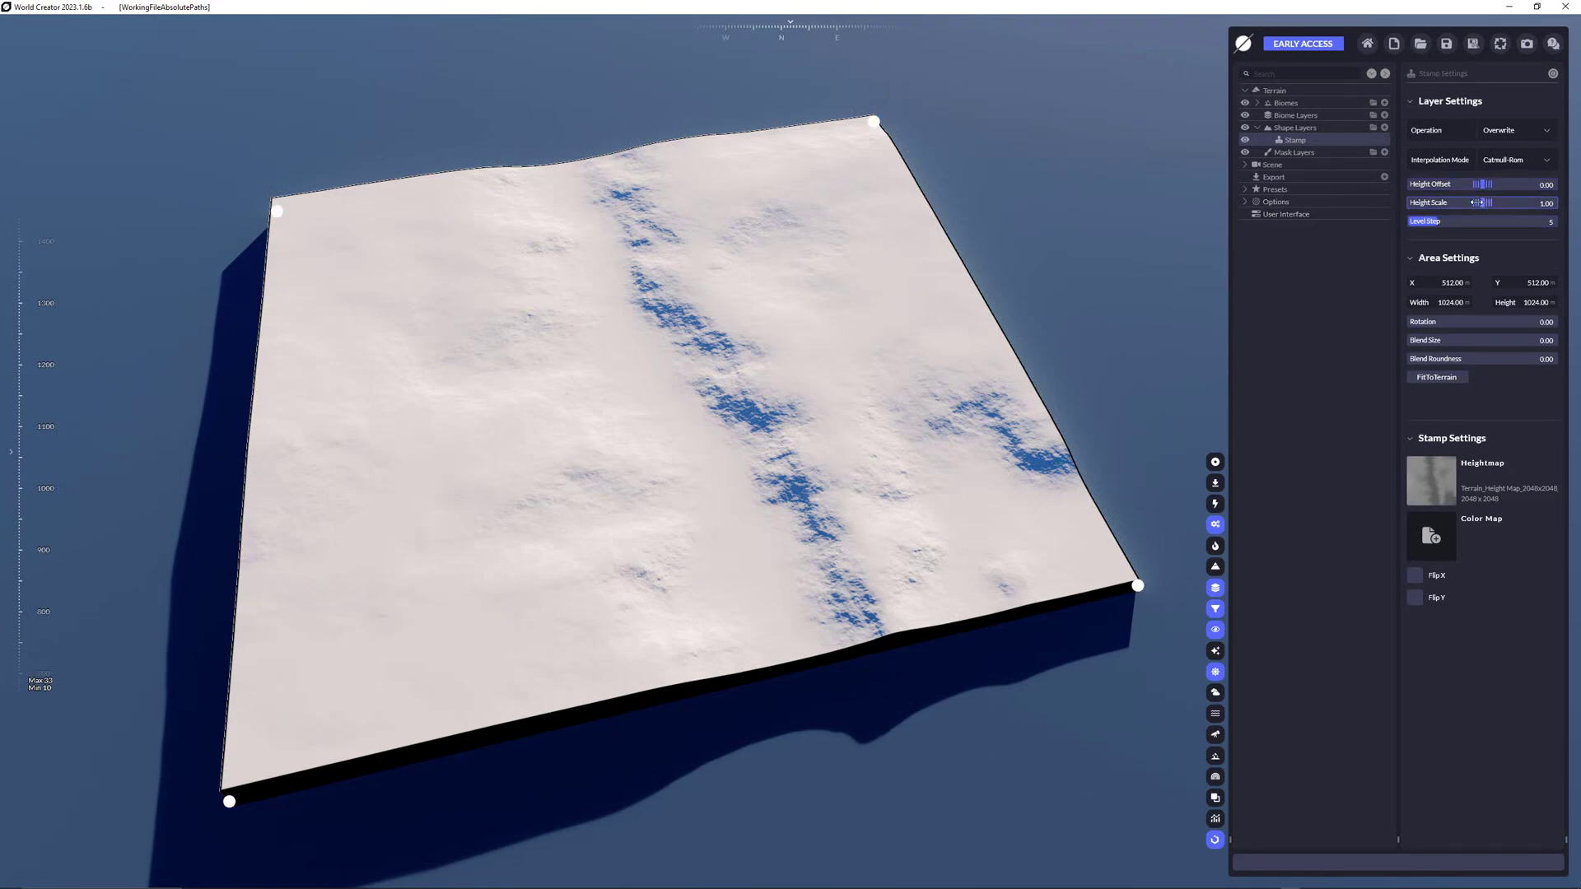
- Set the stamp's height scale to 7.20 and load Terrain_Colormap_0_0.png as its color map
drag(1482, 203, 1482, 202)
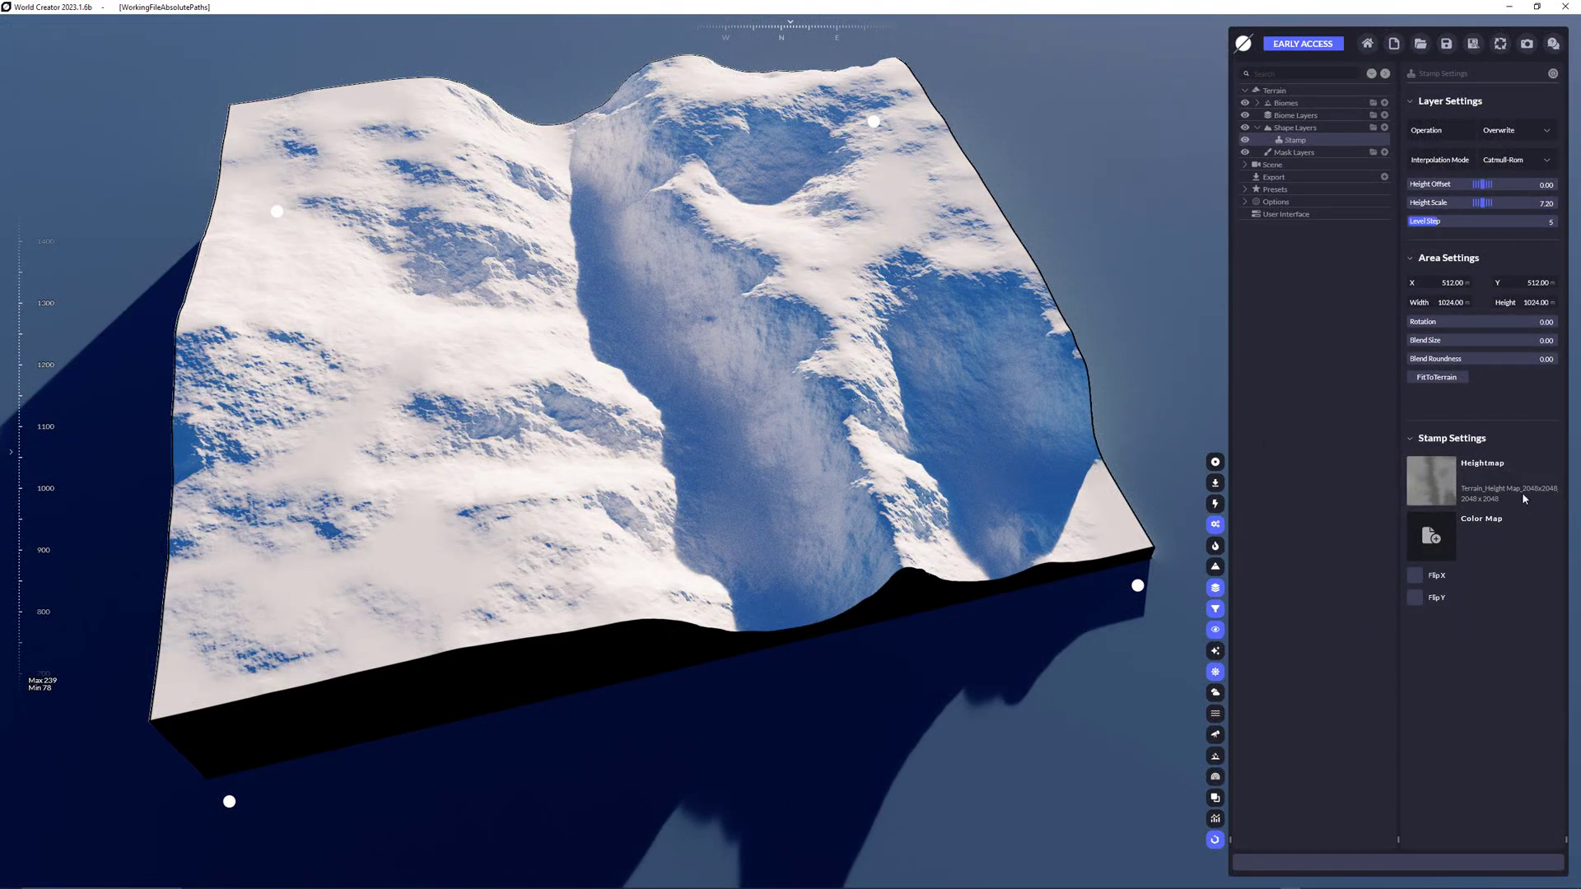
click(1431, 536)
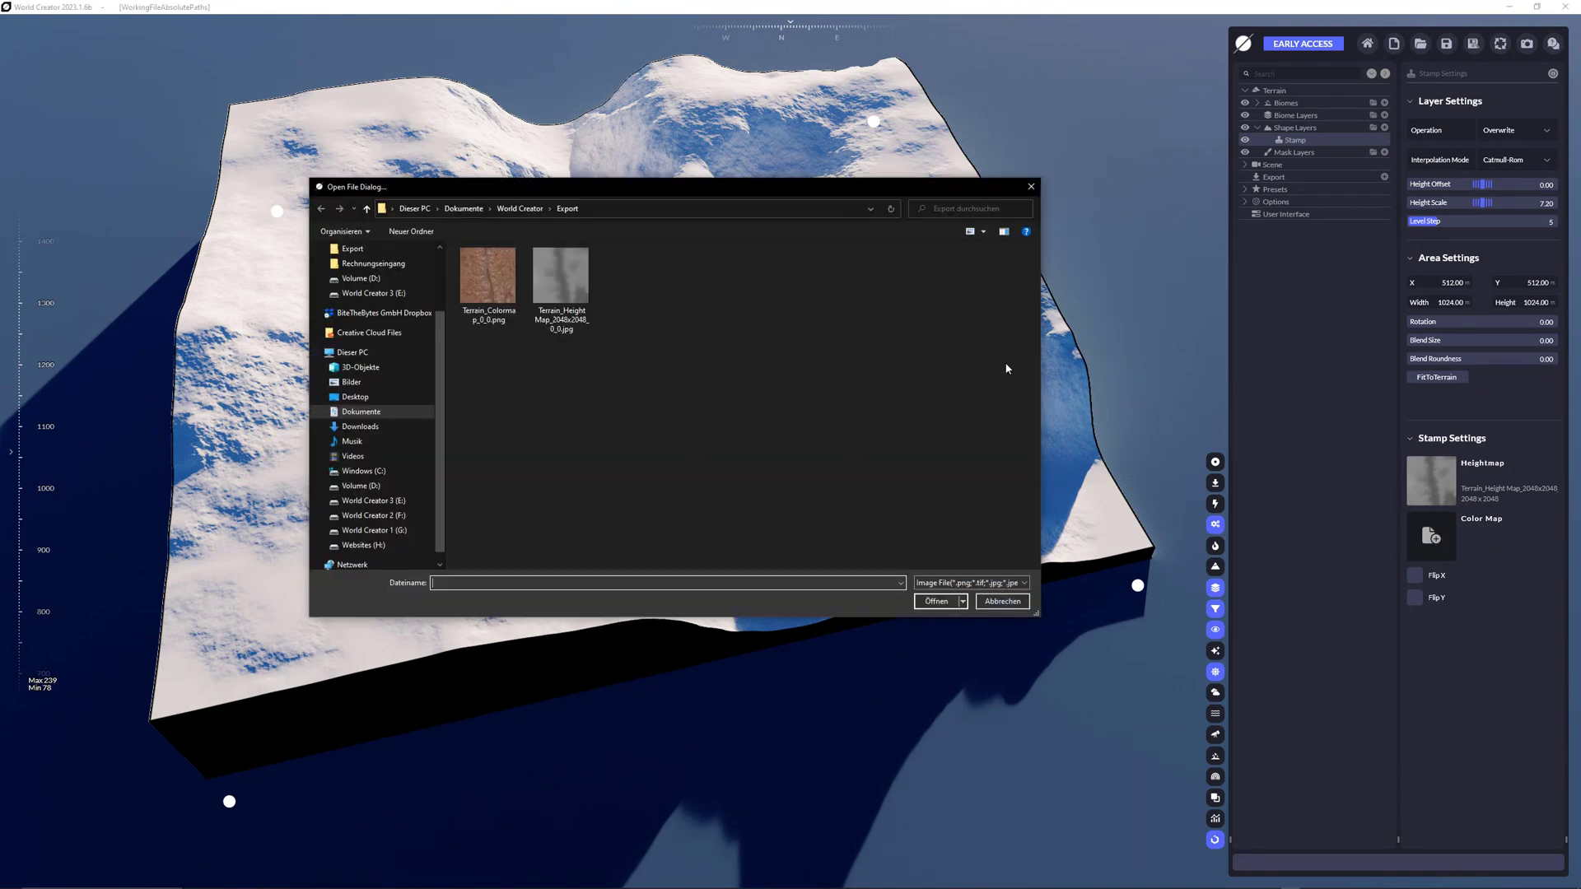
double_click(497, 286)
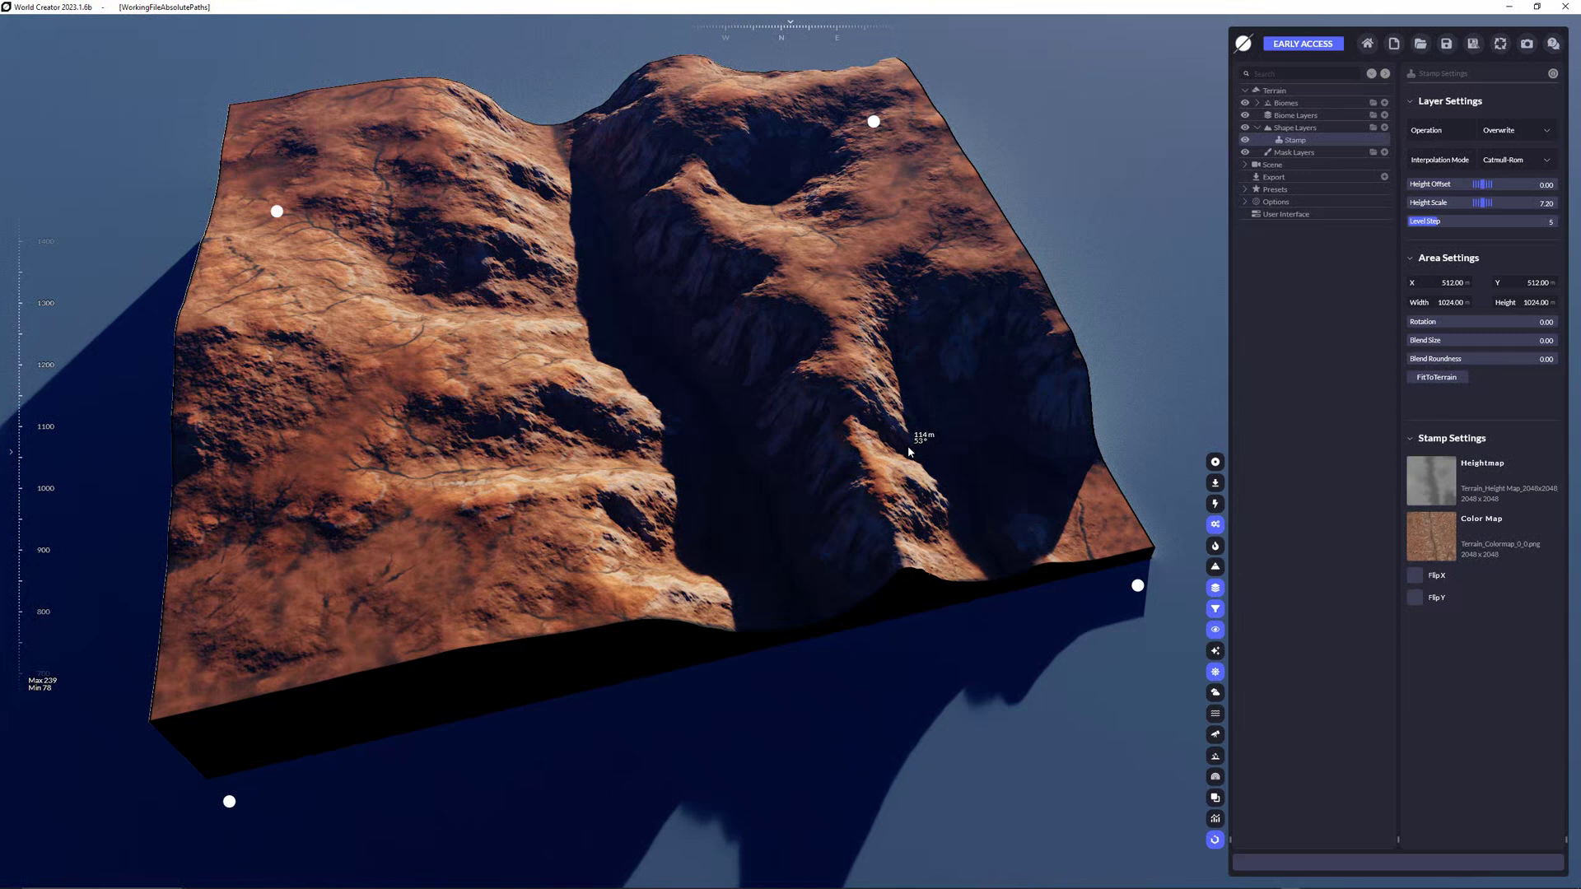
- Add an Erosion Wide Flows filter to the Global biome
click(1257, 103)
click(1268, 116)
click(1305, 127)
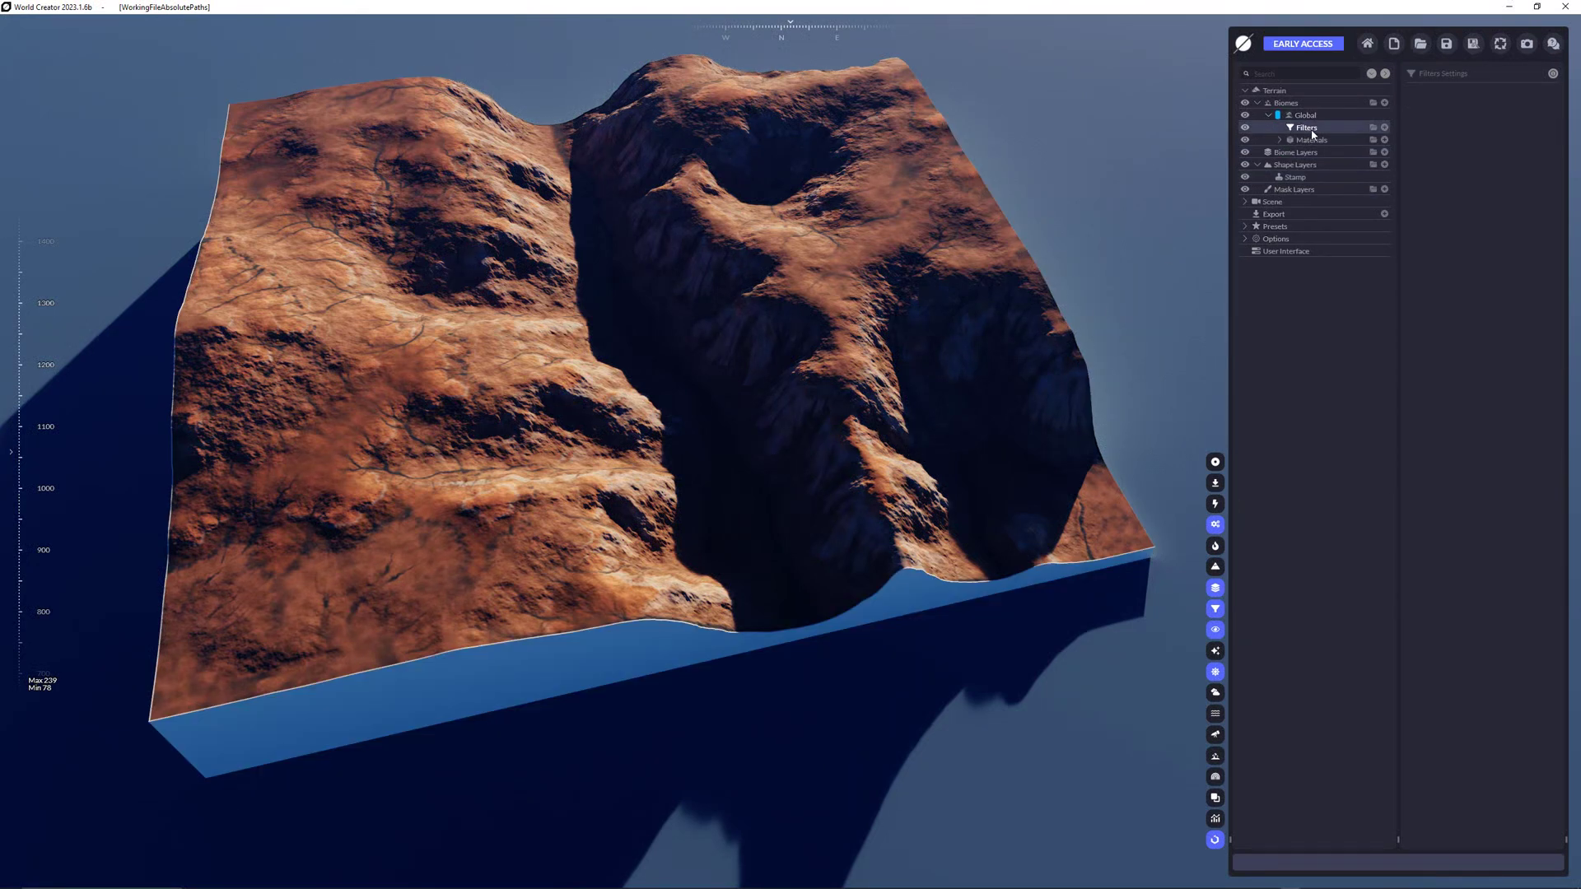
click(1385, 128)
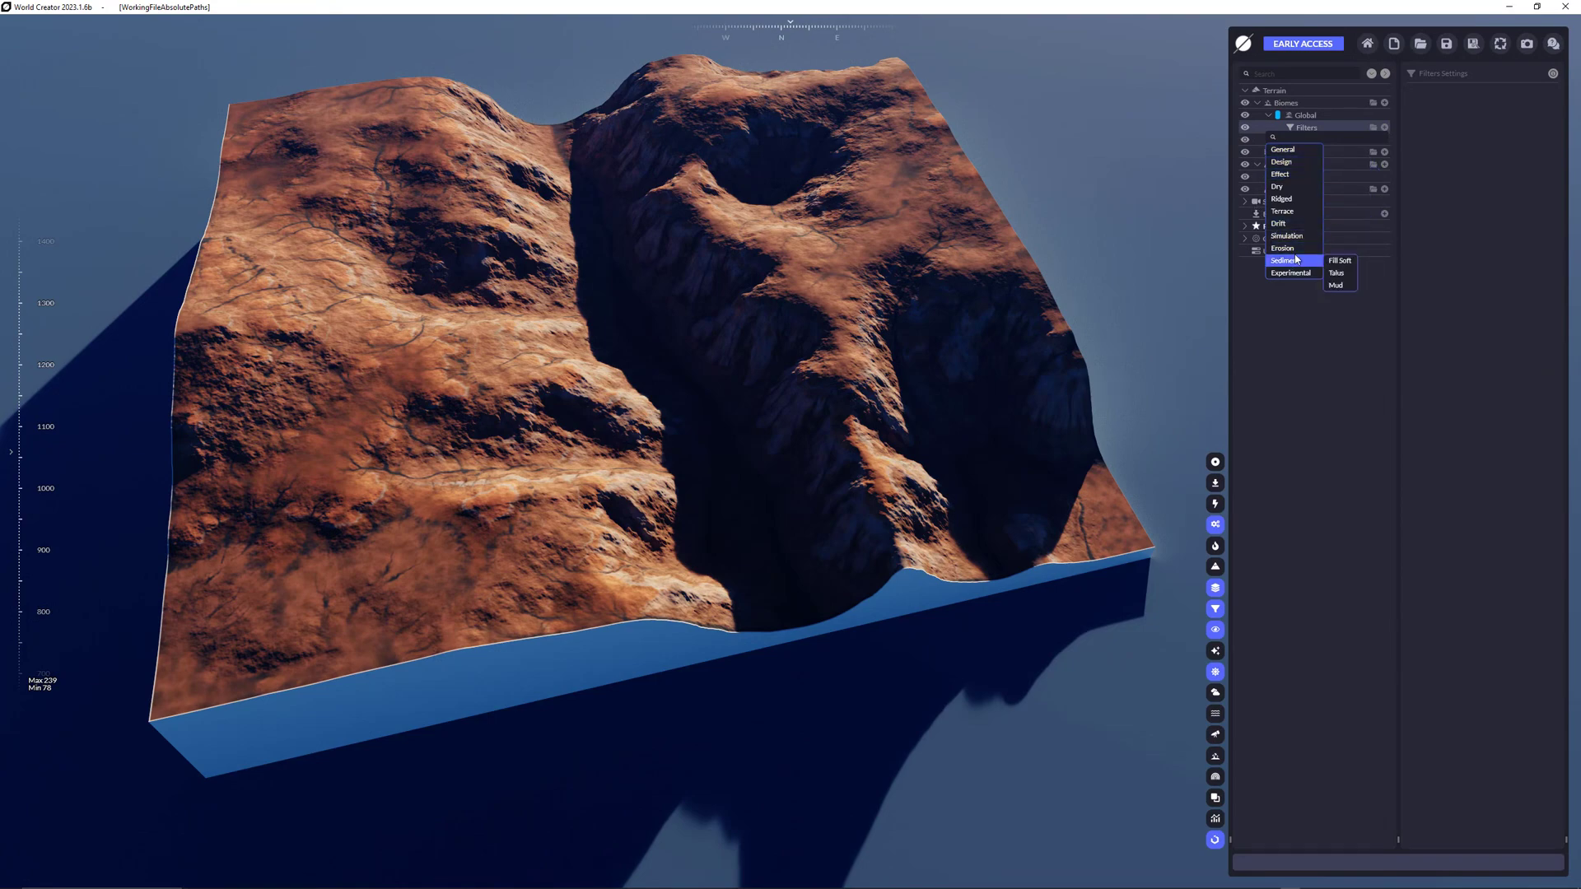
mouse_move(1302, 253)
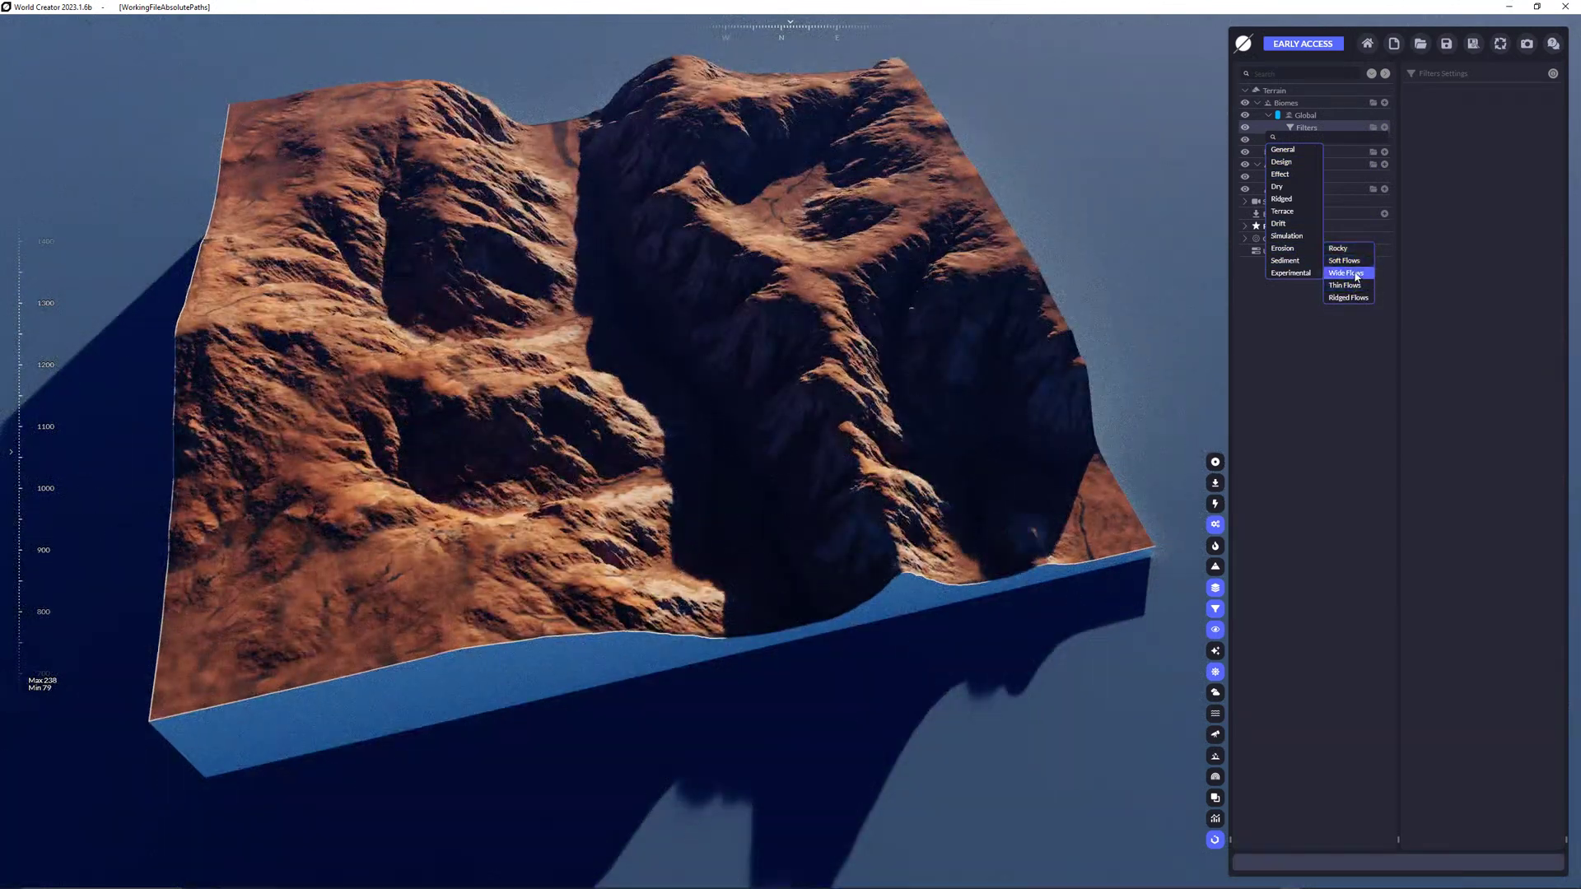
click(1355, 274)
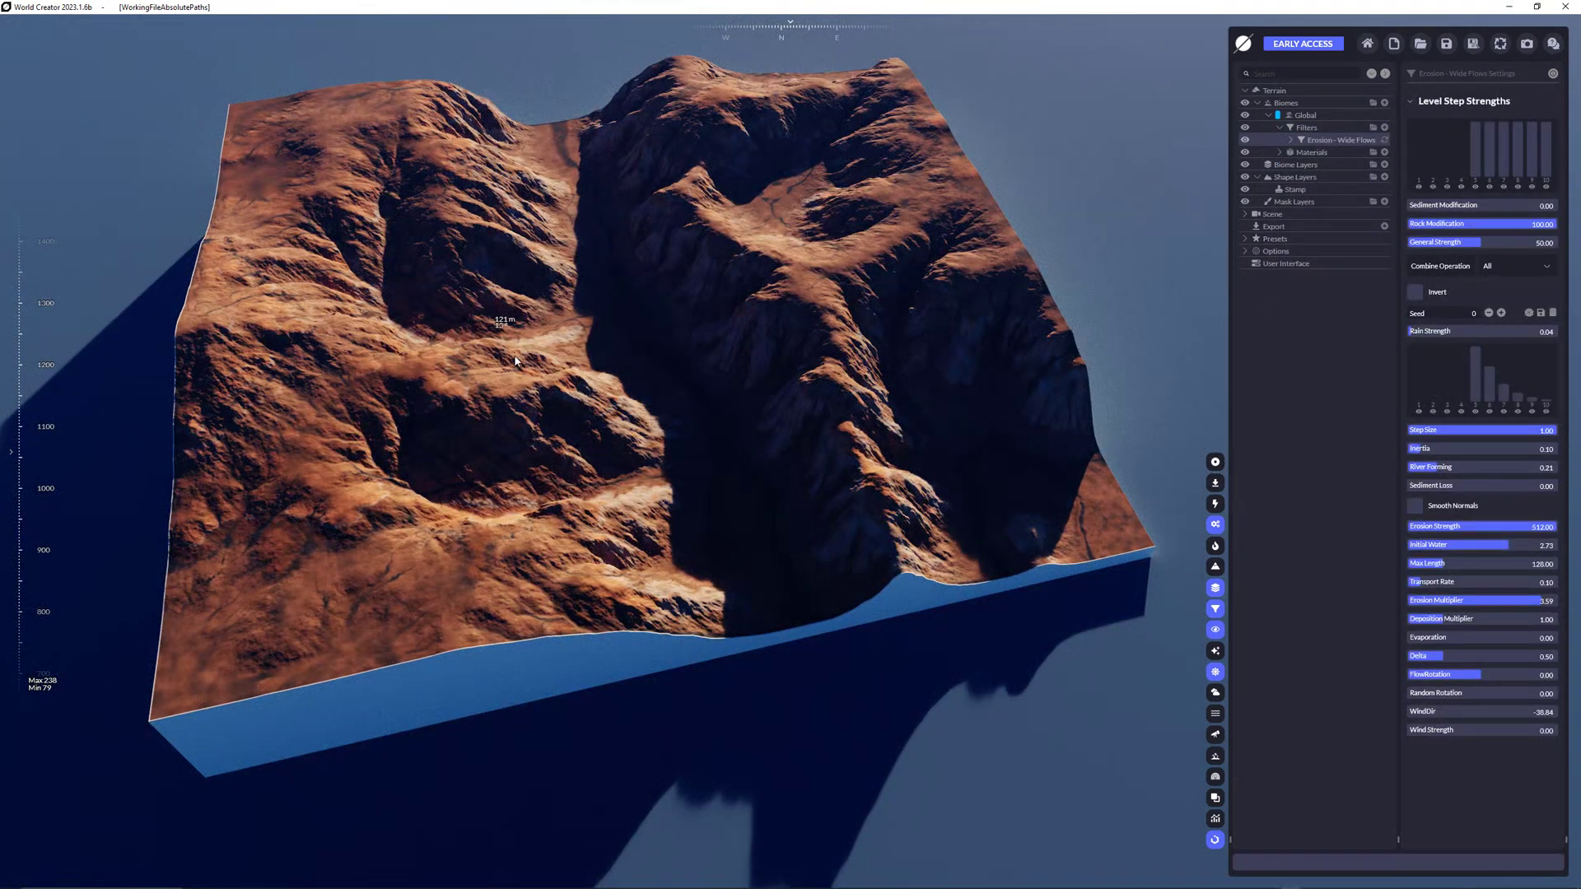
middle_drag(819, 264, 823, 297)
scroll(842, 328, down, 2)
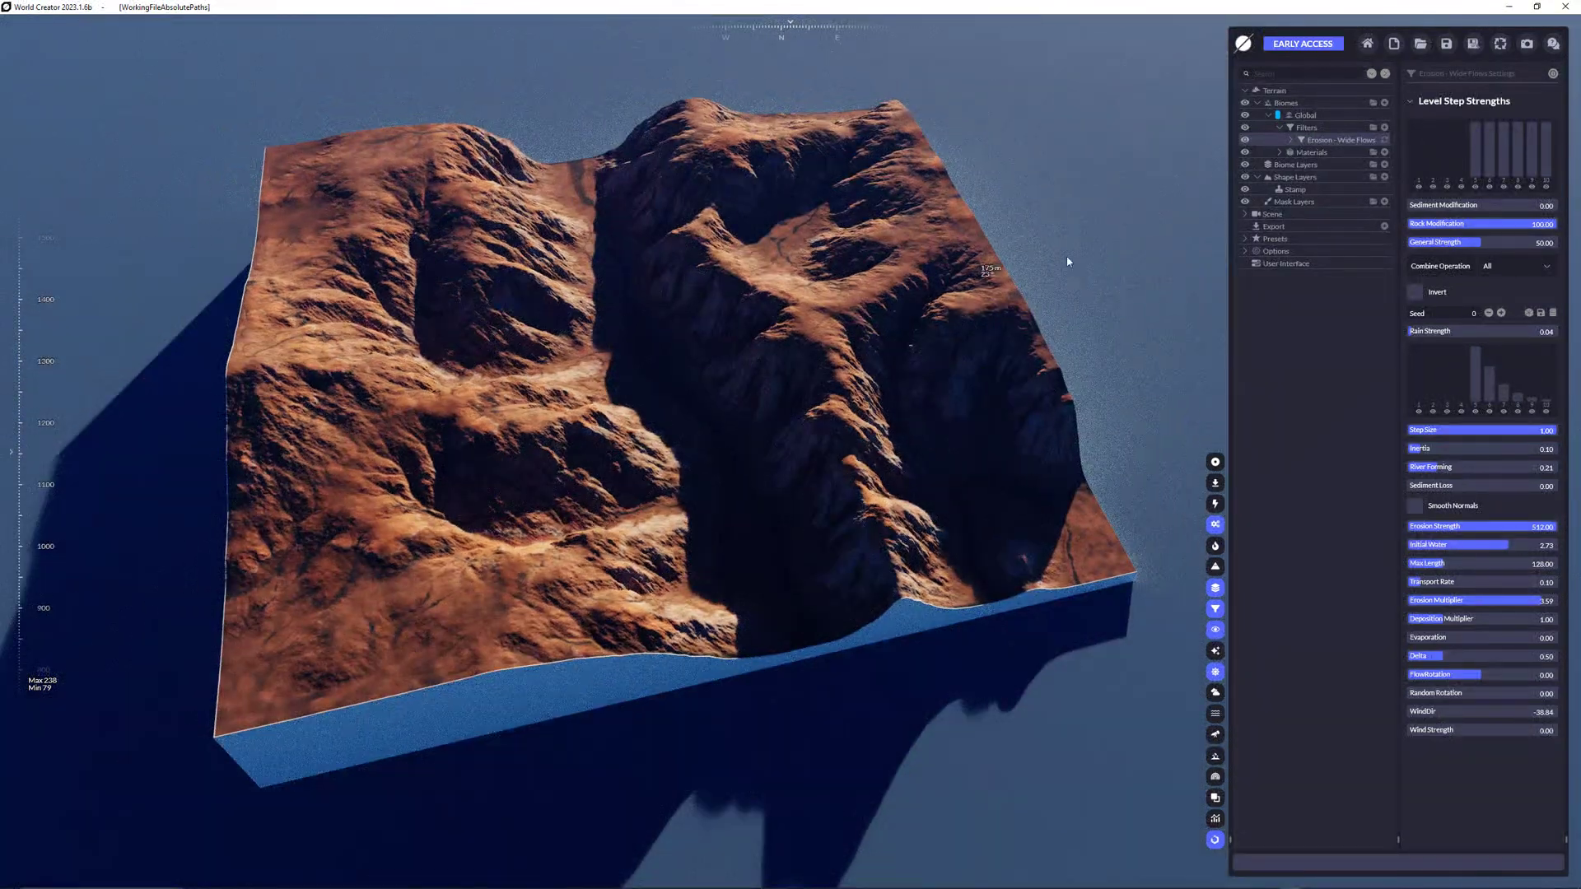
- Shrink the stamp area to about 526 by 468, reposition it near X 557, Y 550, and rotate it about 7.40
click(1288, 190)
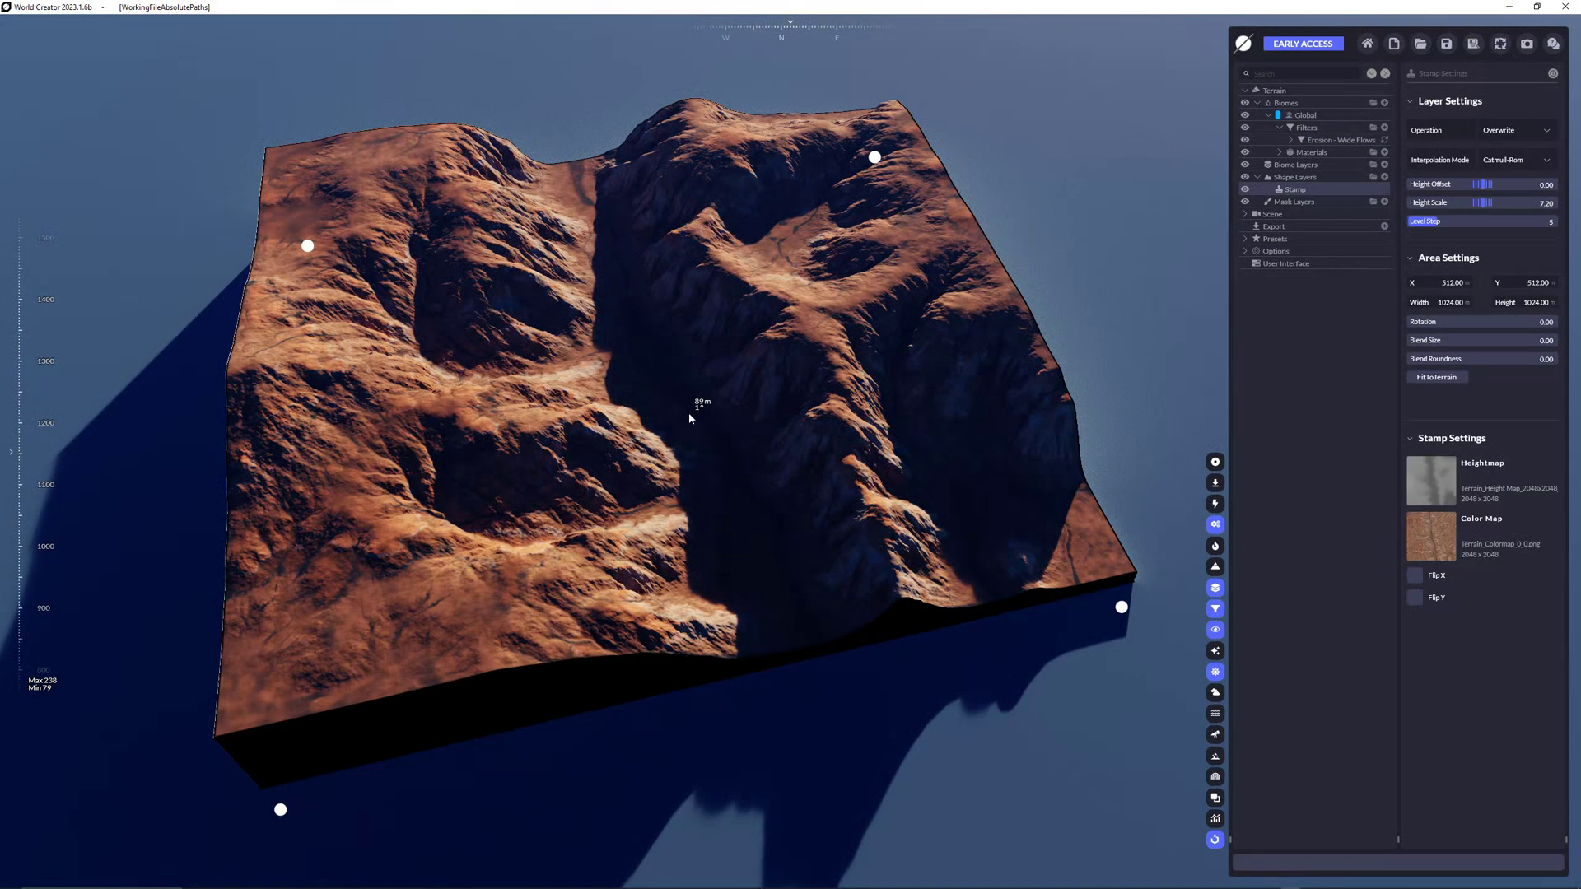
drag(874, 156, 761, 268)
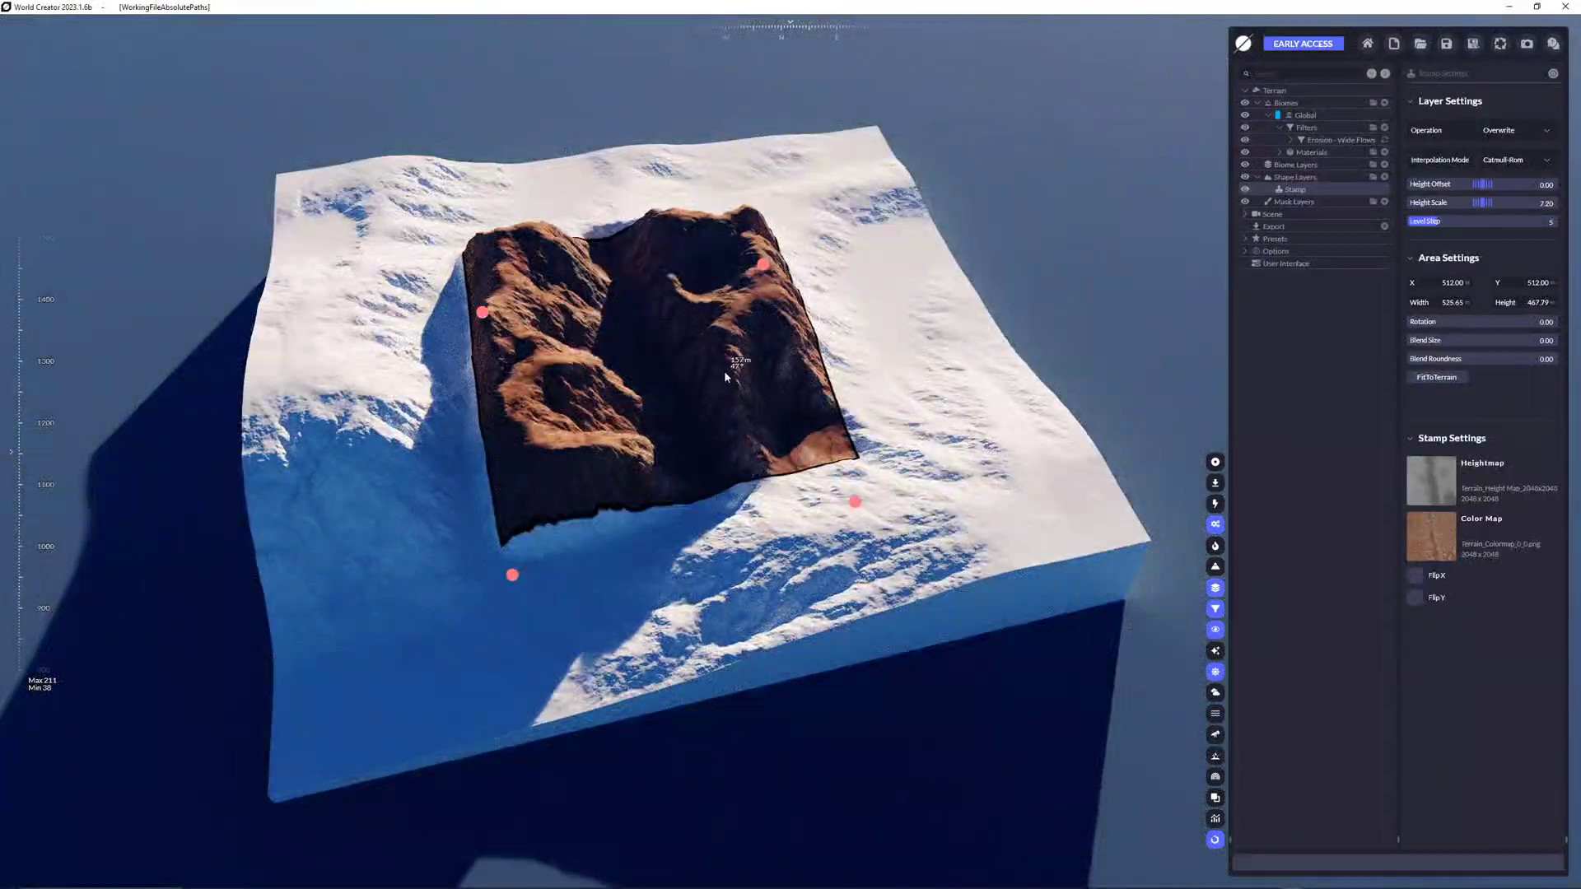
mouse_move(723, 370)
mouse_down()
mouse_move(804, 369)
mouse_move(714, 363)
mouse_up()
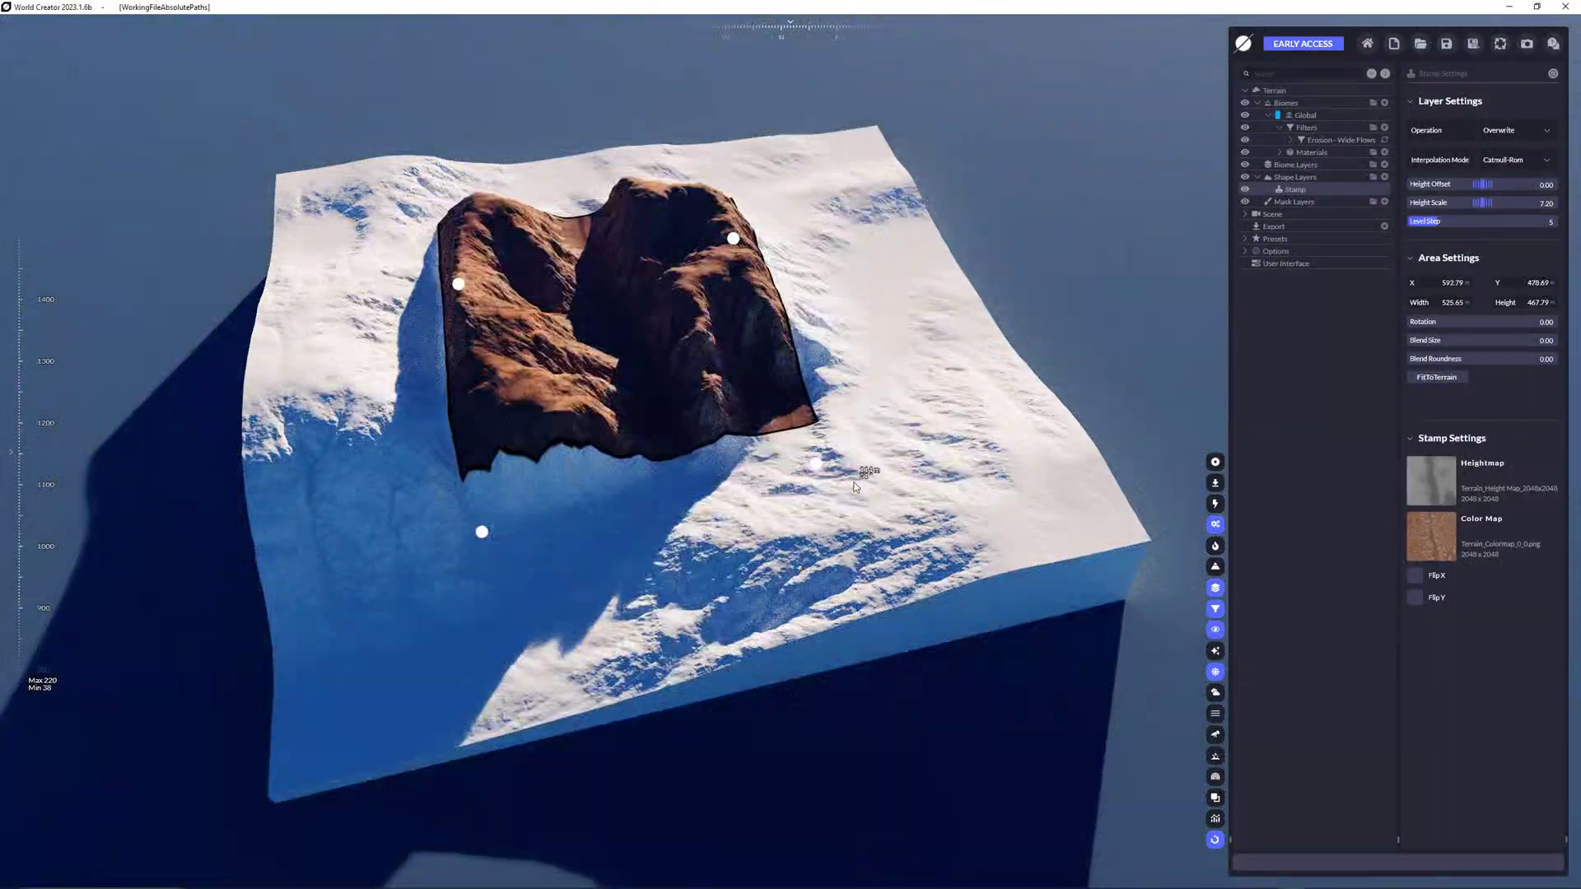
drag(853, 480, 786, 490)
mouse_move(653, 345)
mouse_down()
mouse_move(864, 374)
mouse_move(685, 341)
mouse_up()
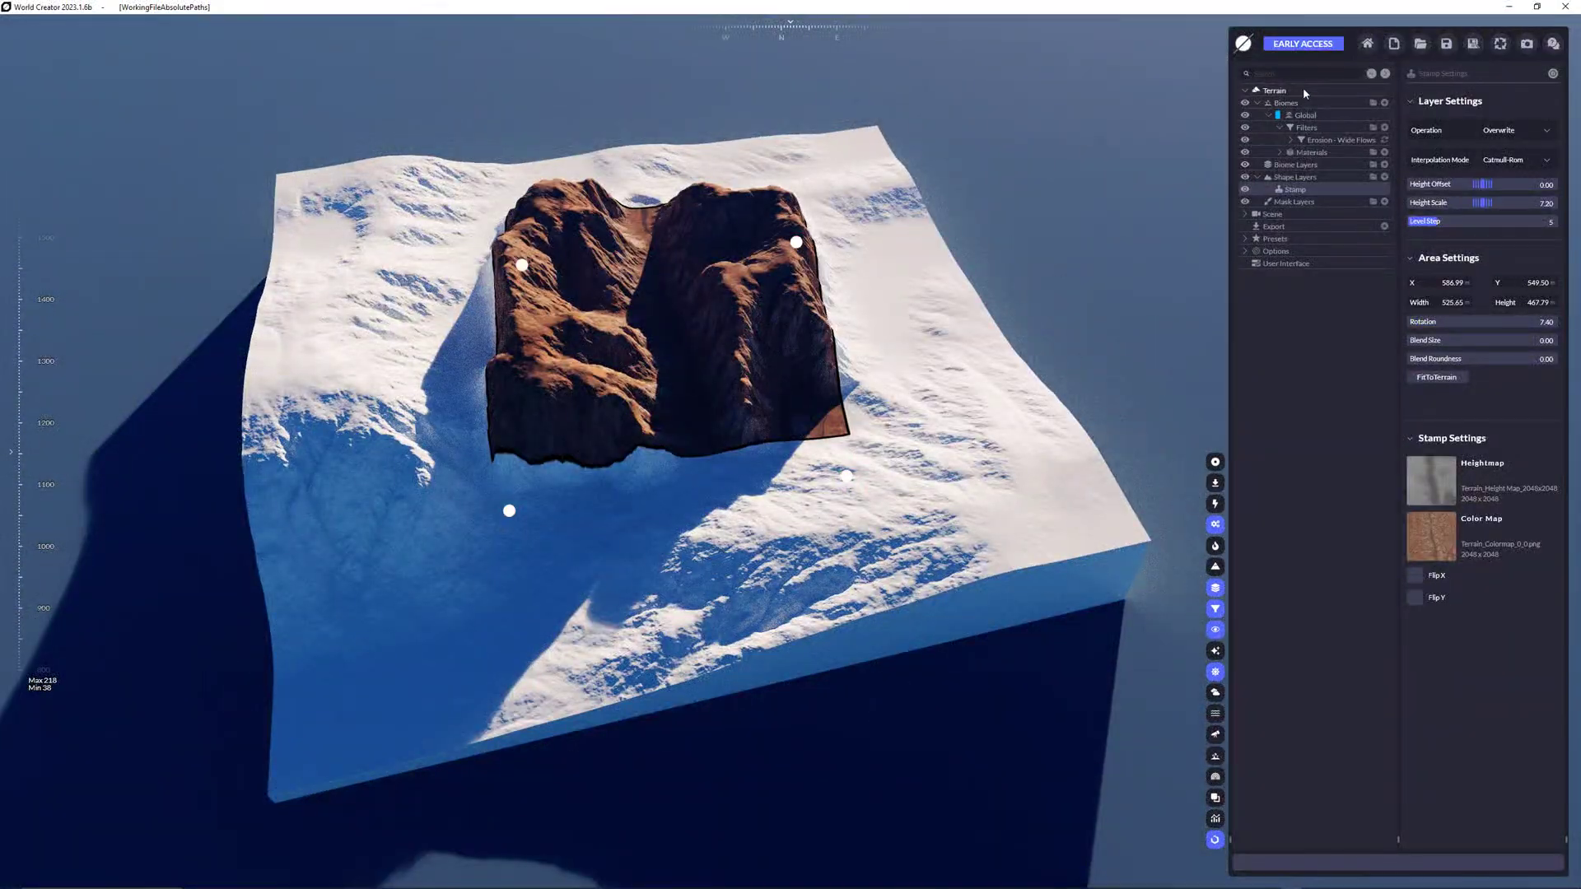
- Enlarge the terrain to 4096 by 4096
click(1303, 89)
click(1468, 143)
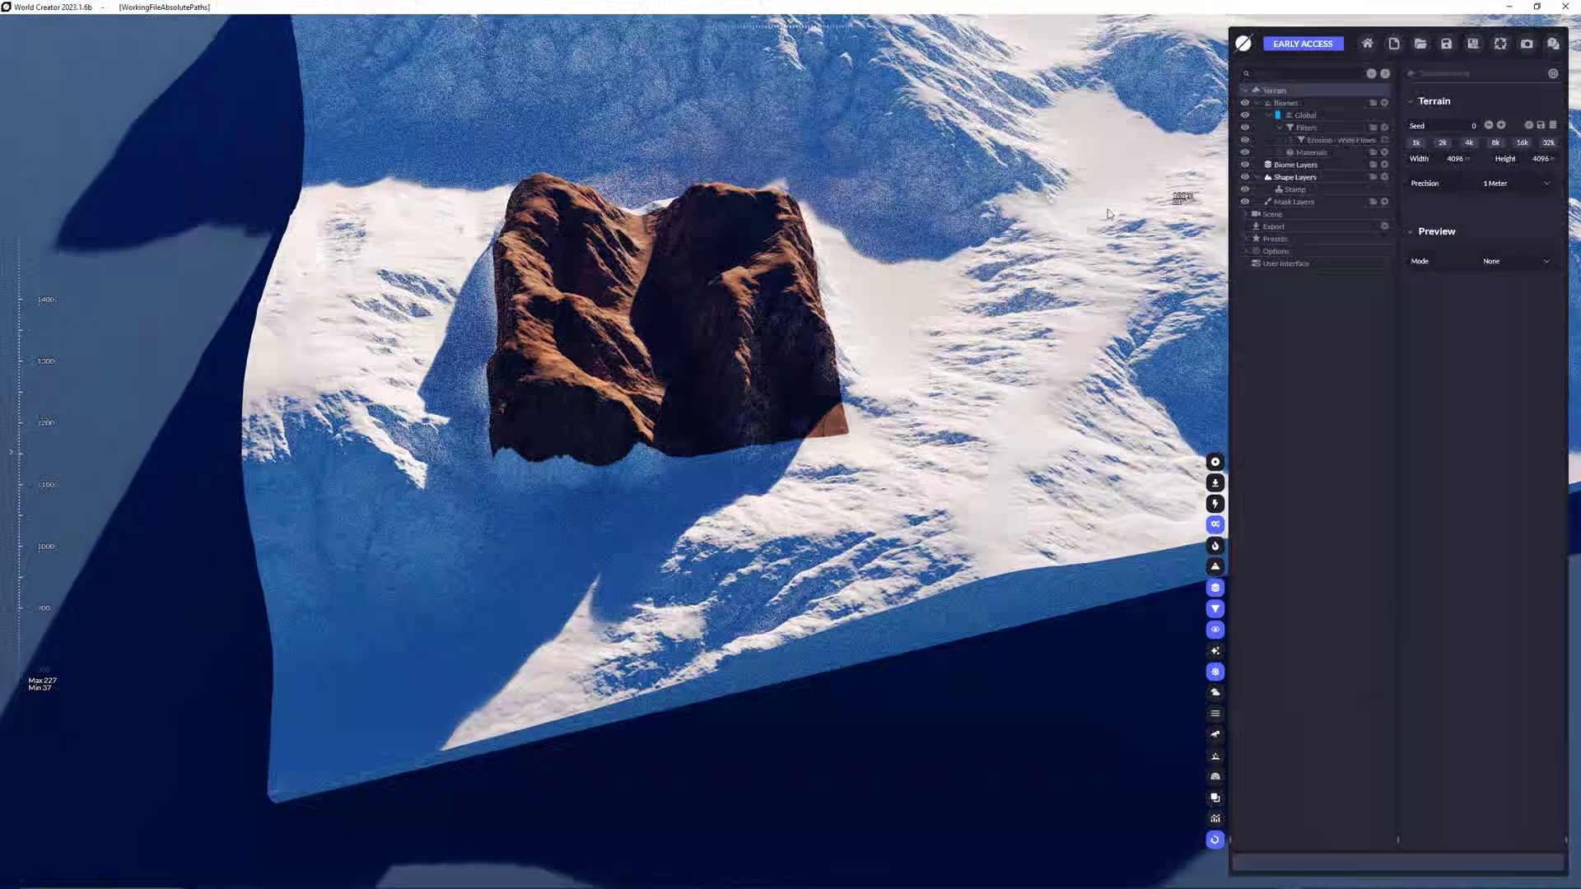
scroll(775, 308, up, 5)
scroll(778, 296, down, 2)
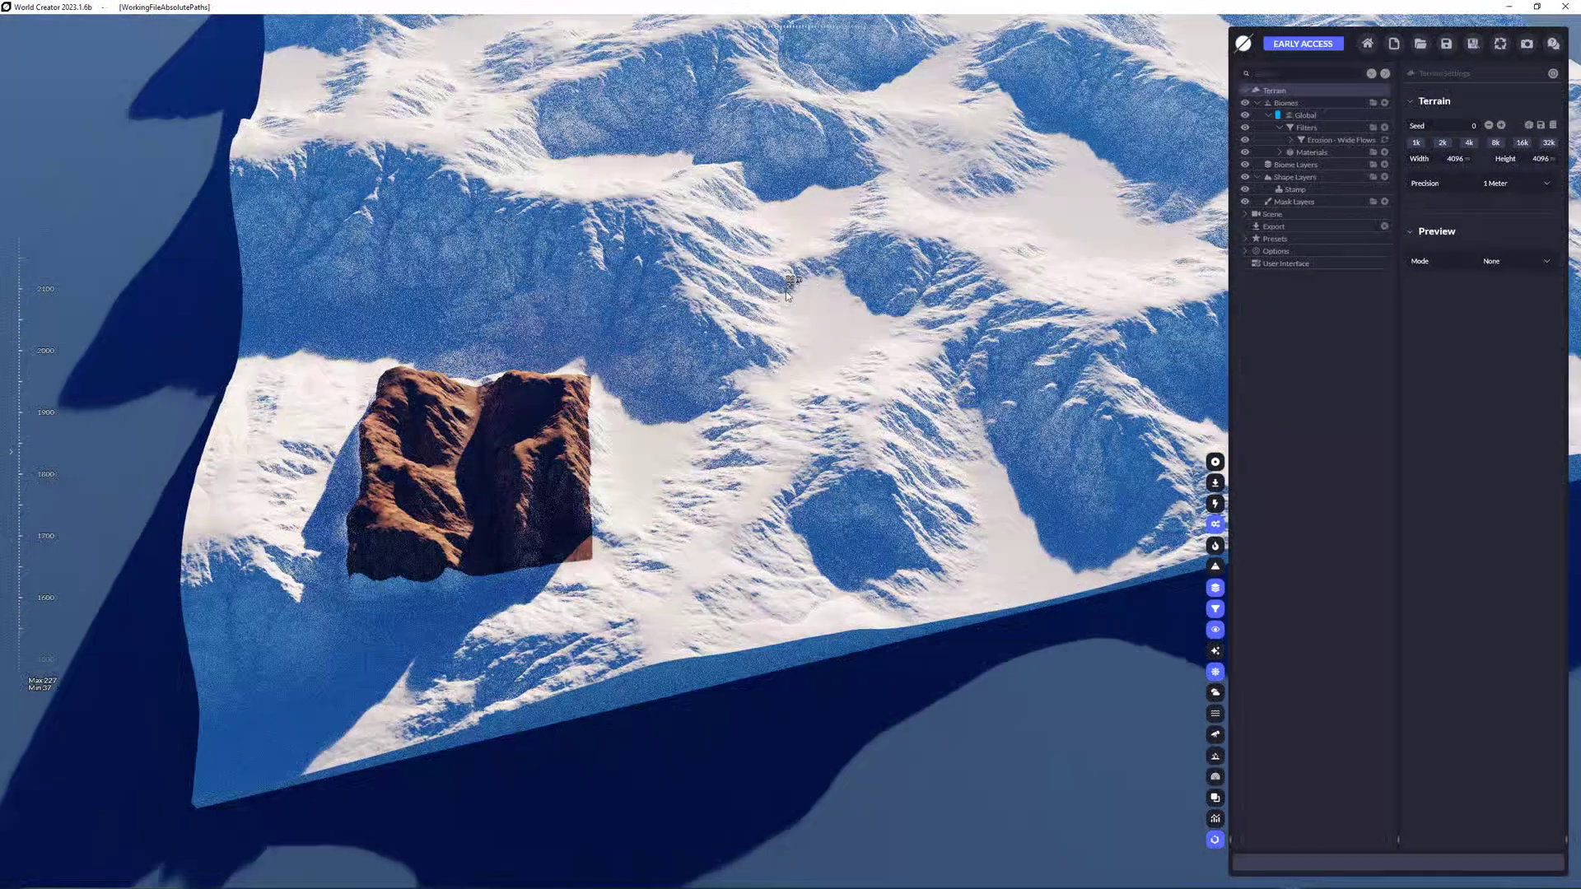
middle_drag(782, 284, 745, 323)
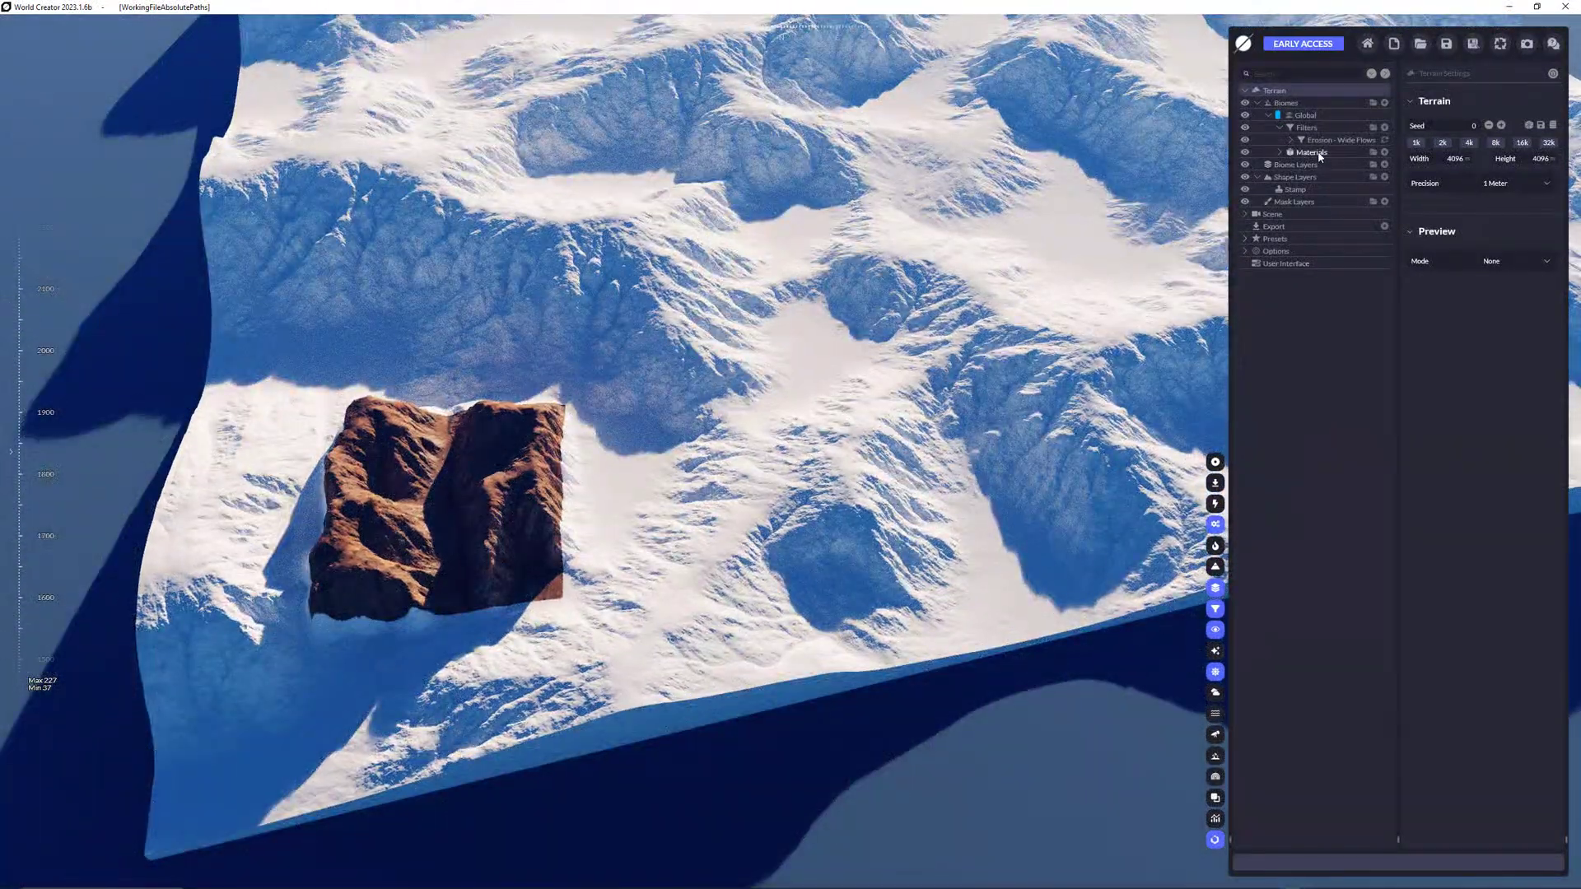
- Enlarge the stamp to about 1265 by 1100, move it to about X 1382, Y 1045, and set its rotation to 3.09
click(1294, 189)
drag(420, 506, 671, 276)
drag(792, 372, 951, 471)
drag(739, 331, 613, 247)
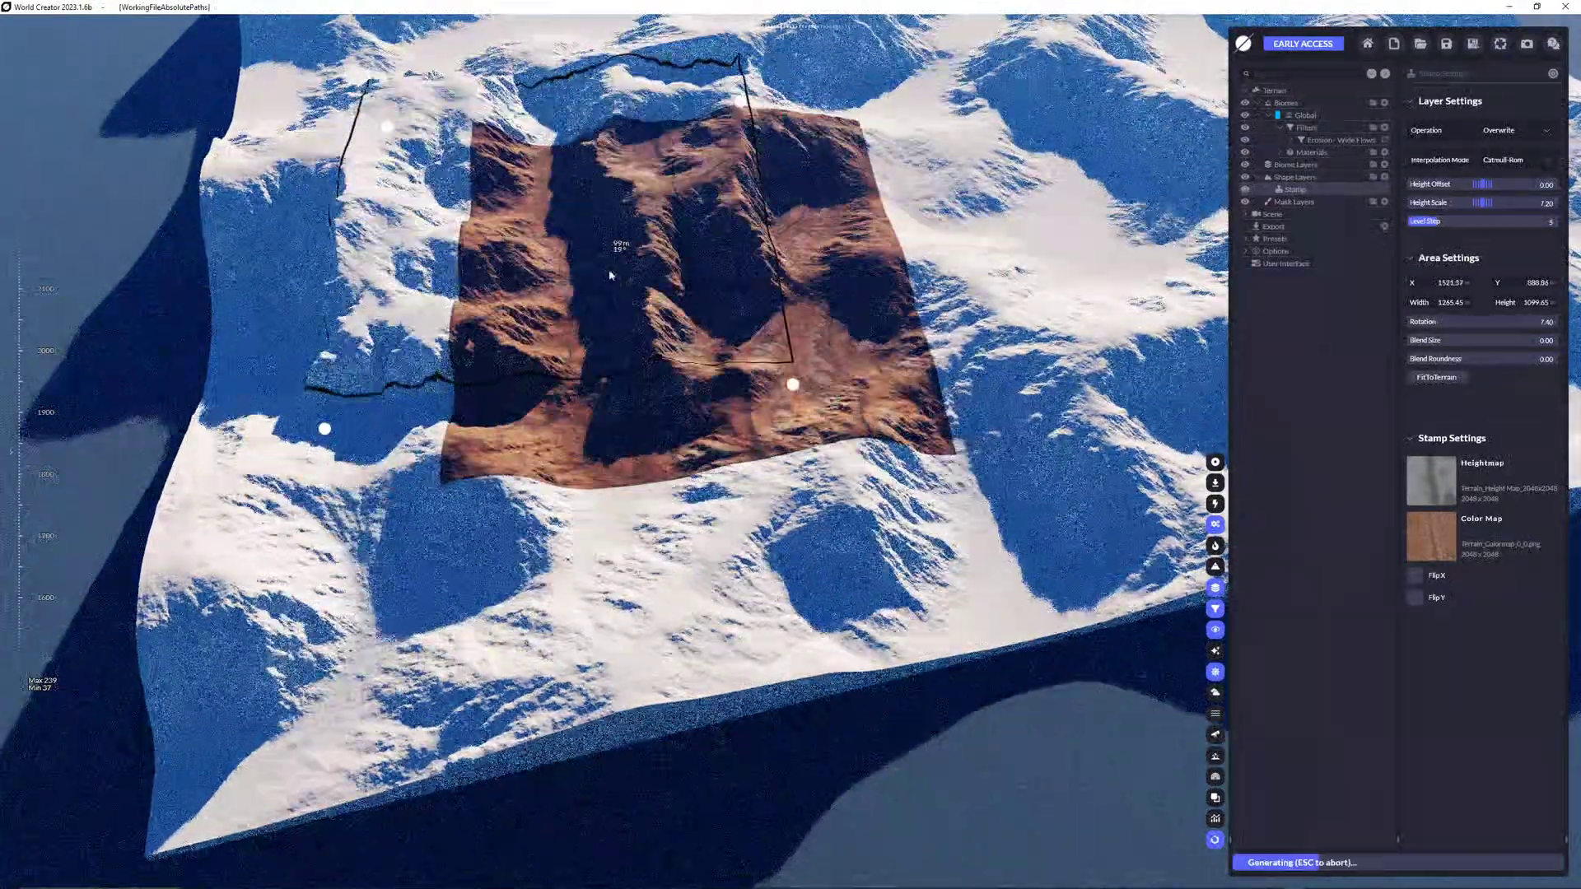
drag(709, 294, 694, 477)
mouse_move(1416, 322)
mouse_down()
mouse_move(1430, 322)
mouse_move(1409, 322)
mouse_up()
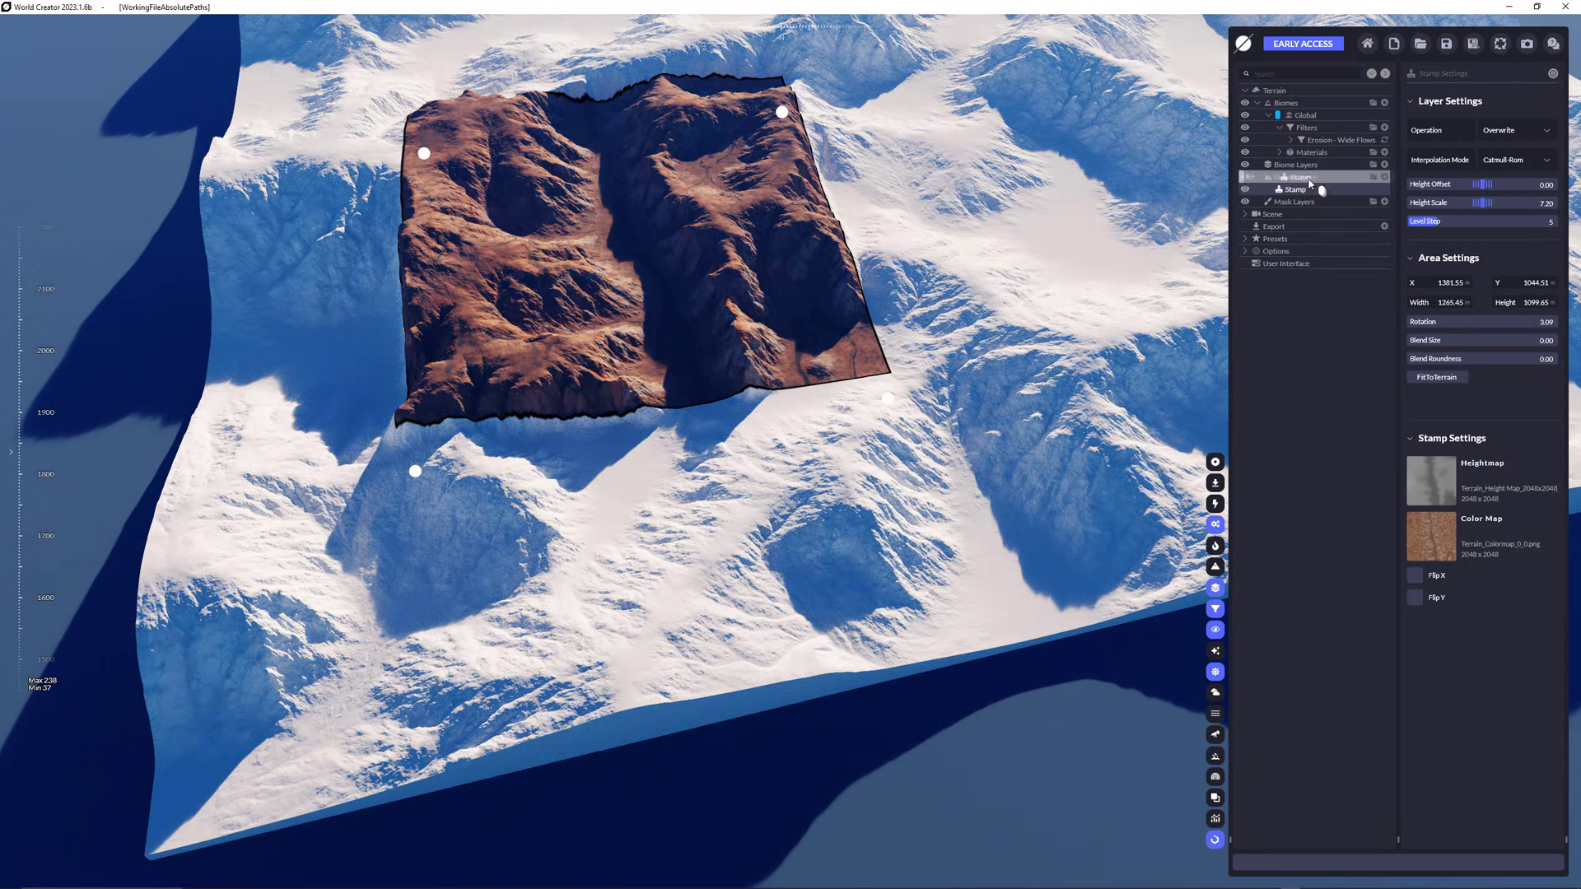
- Duplicate the stamp beside the original at about X 1316, Y 2067, and set the copy's blend size to 0.08
key(ctrl+d)
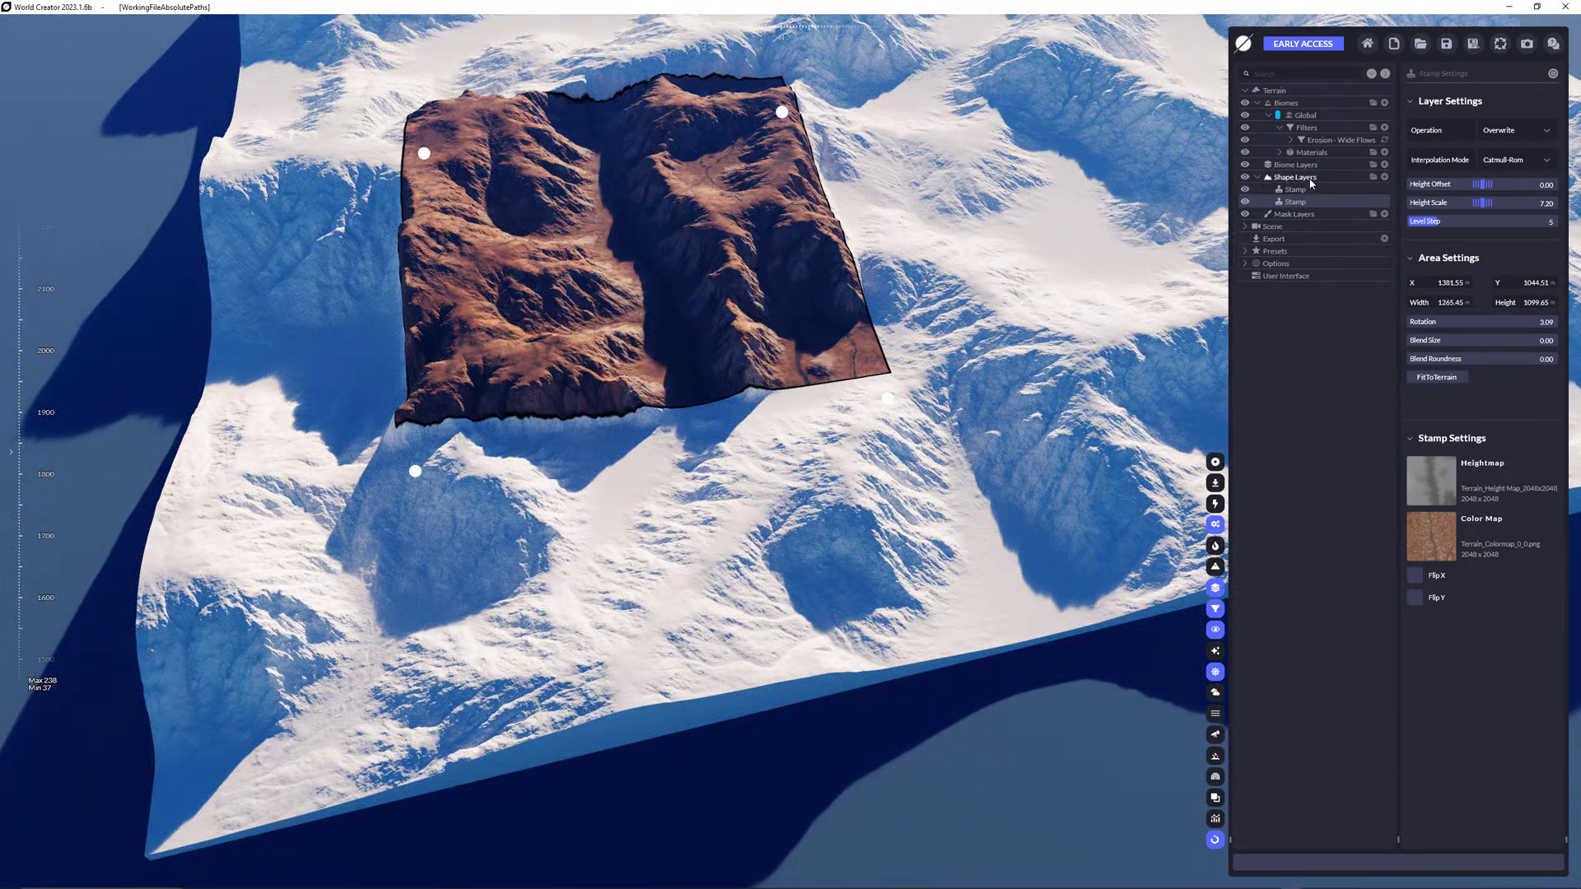
drag(628, 237, 1039, 245)
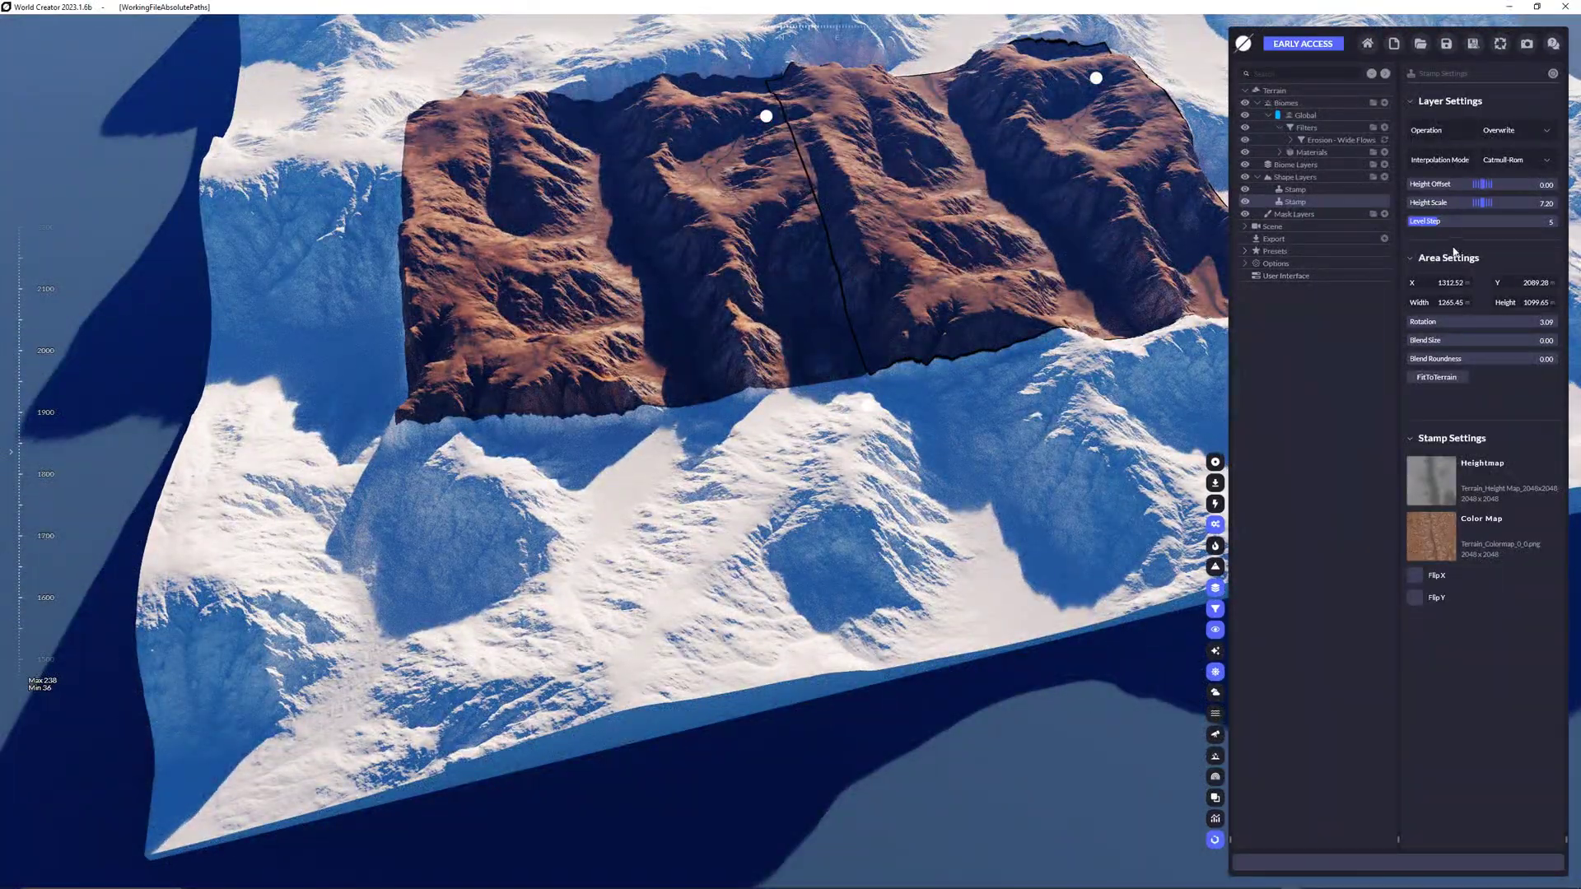
drag(1433, 340, 1442, 340)
drag(940, 253, 930, 254)
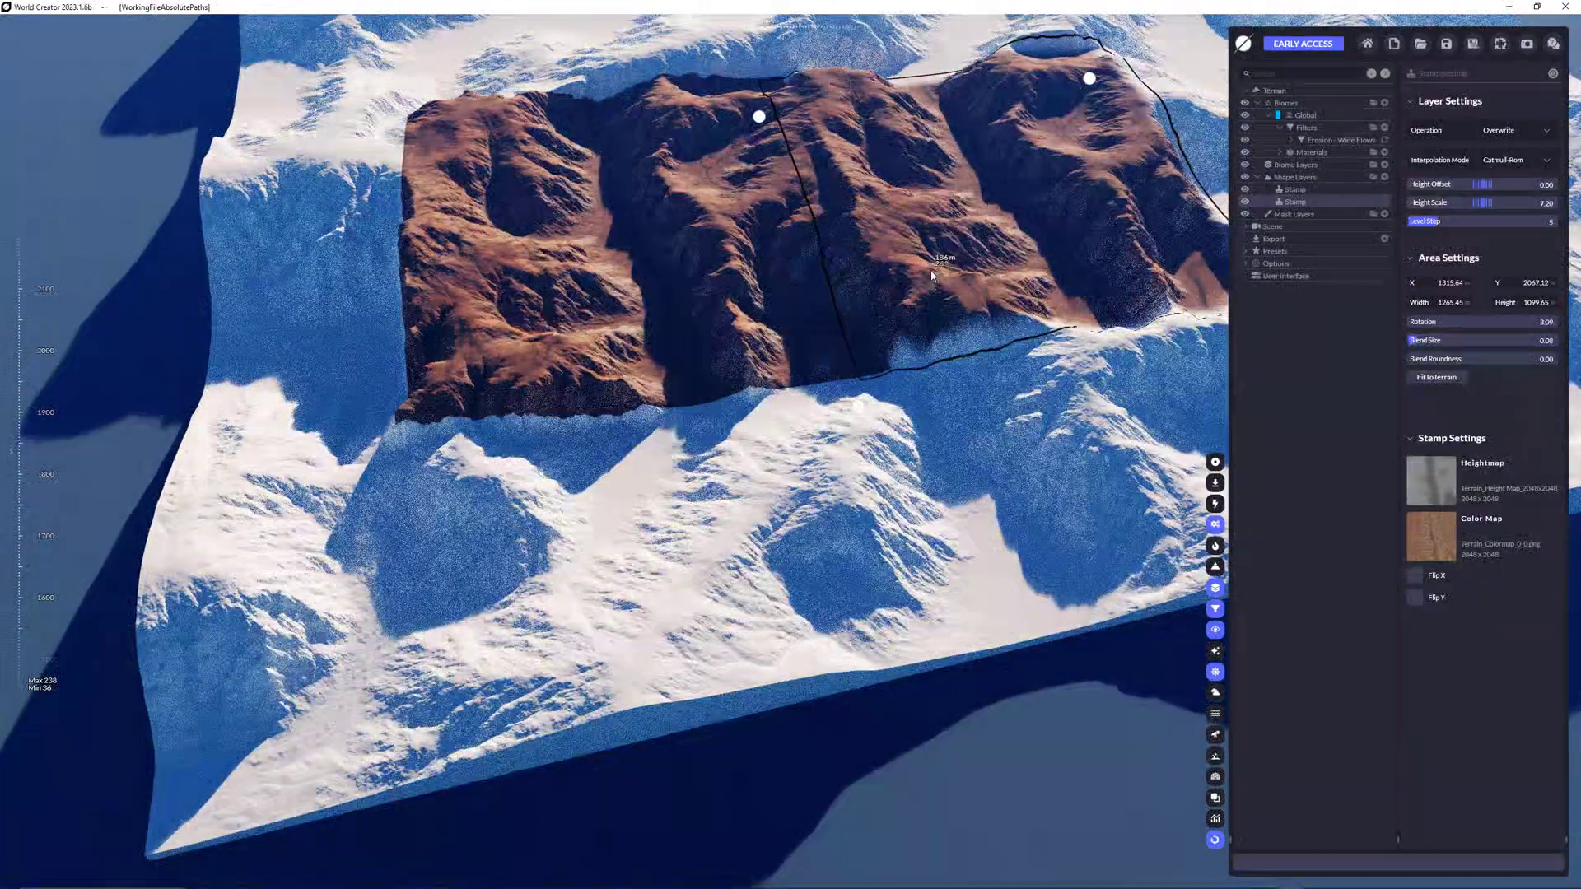
- Move the duplicate stamp away from the original, rotate it to about 42.95, and enlarge it to about 1405 by 1340
scroll(1011, 176, up, 5)
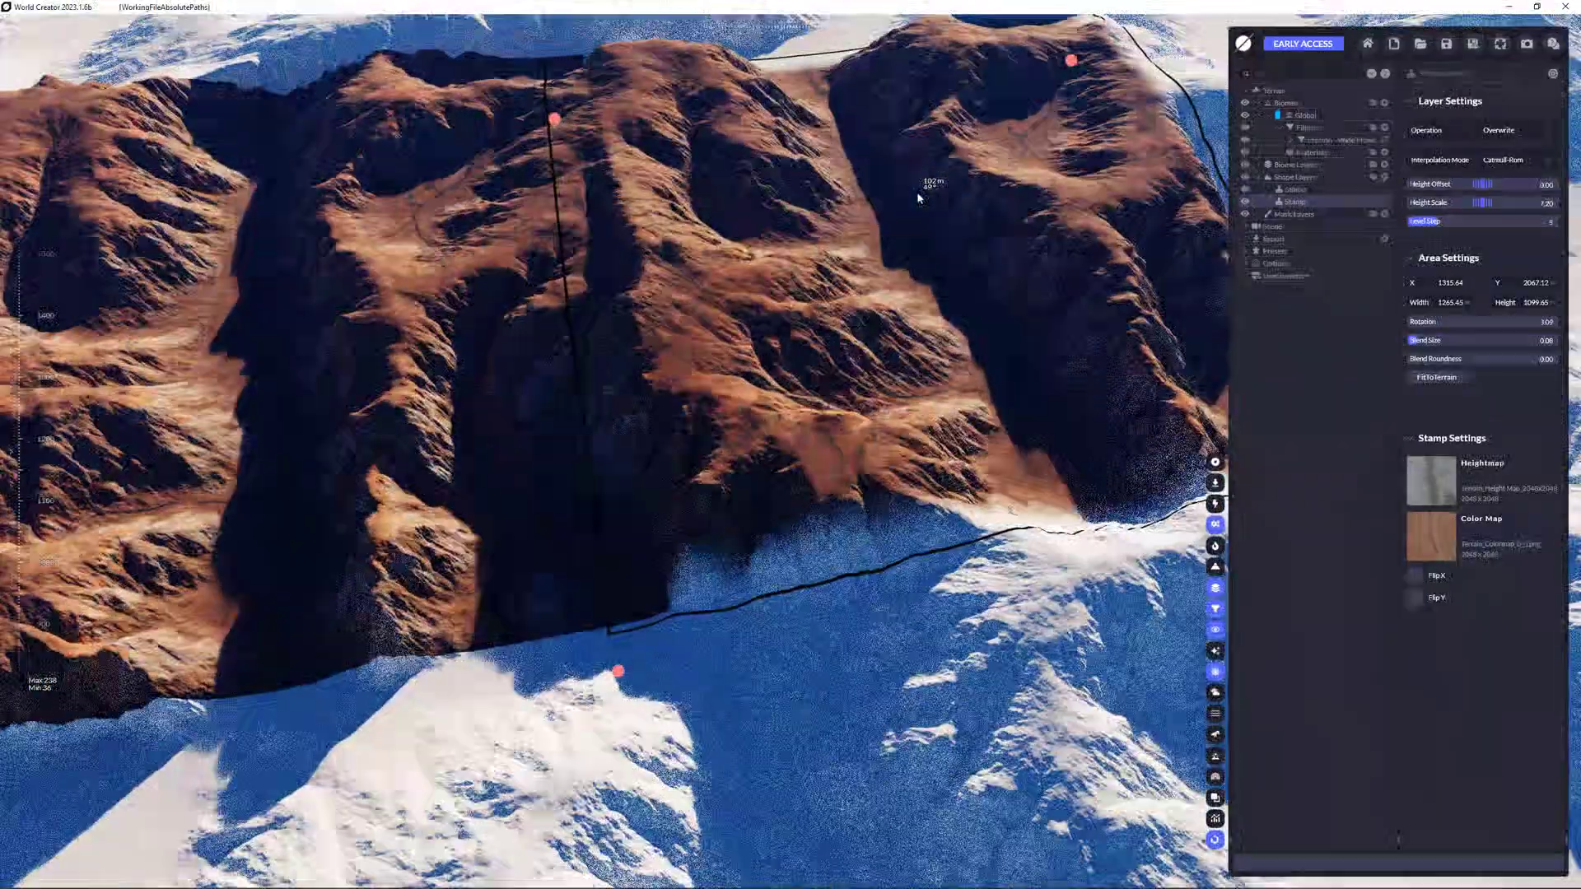
scroll(918, 197, down, 8)
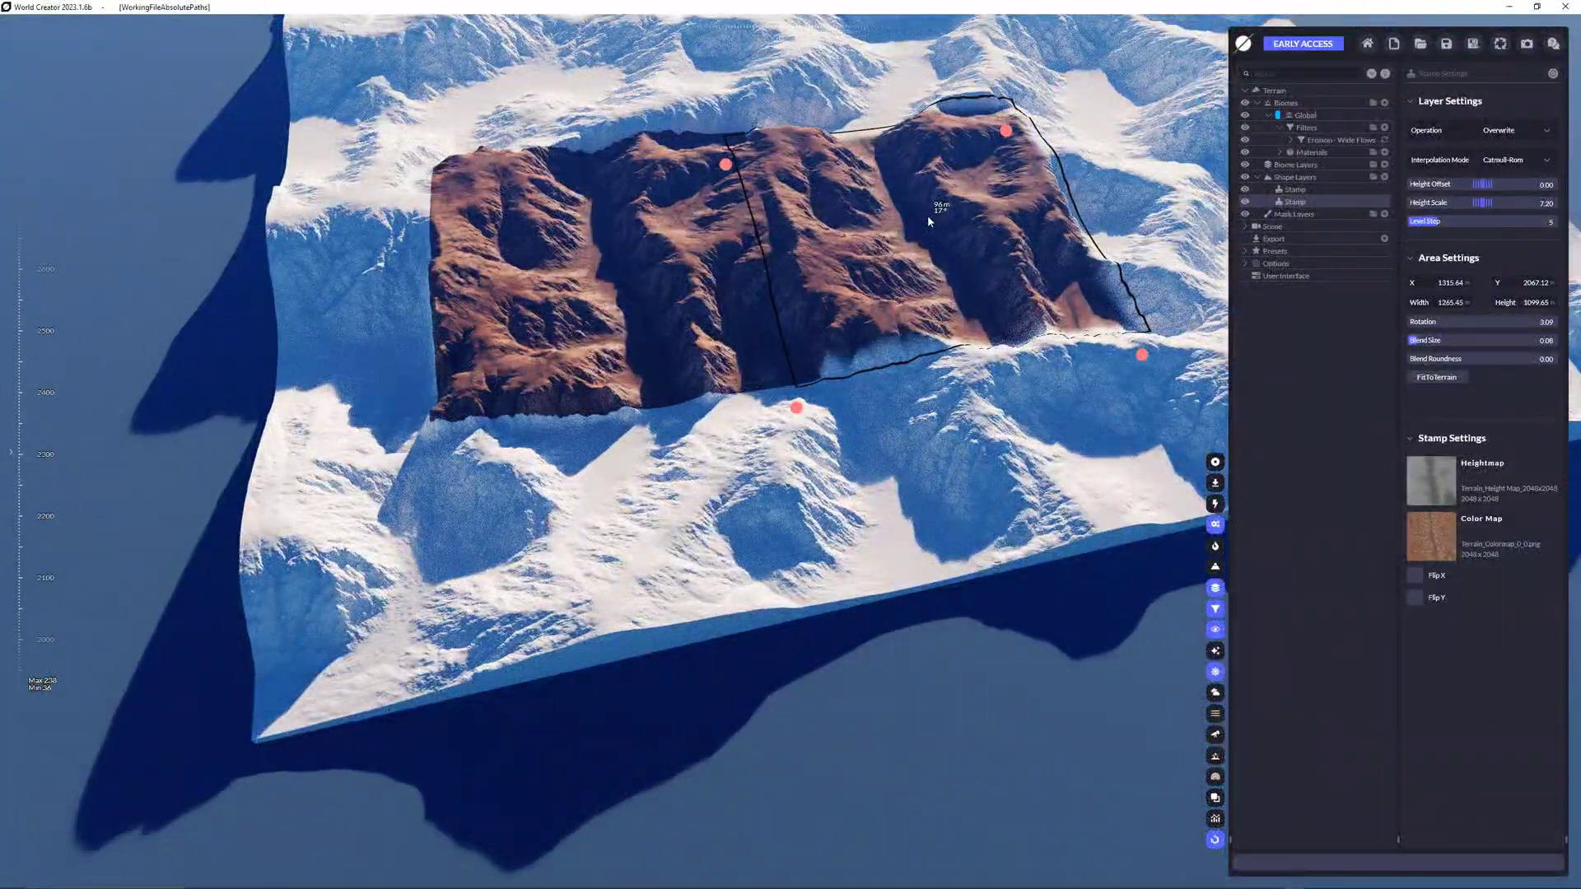
scroll(934, 216, down, 4)
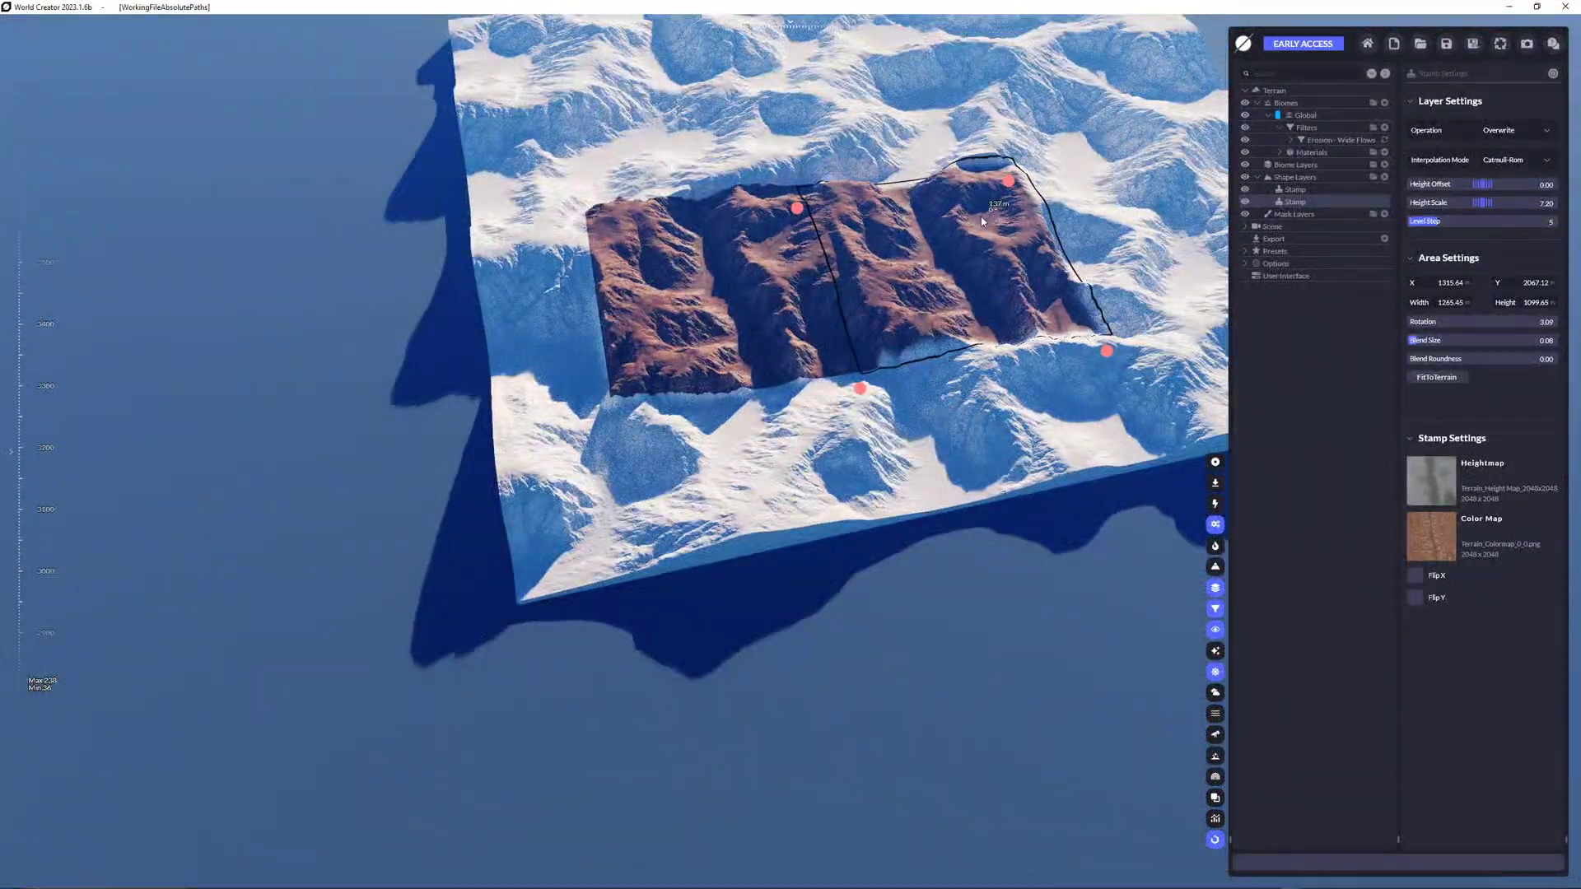
scroll(817, 354, up, 4)
middle_drag(818, 354, 782, 388)
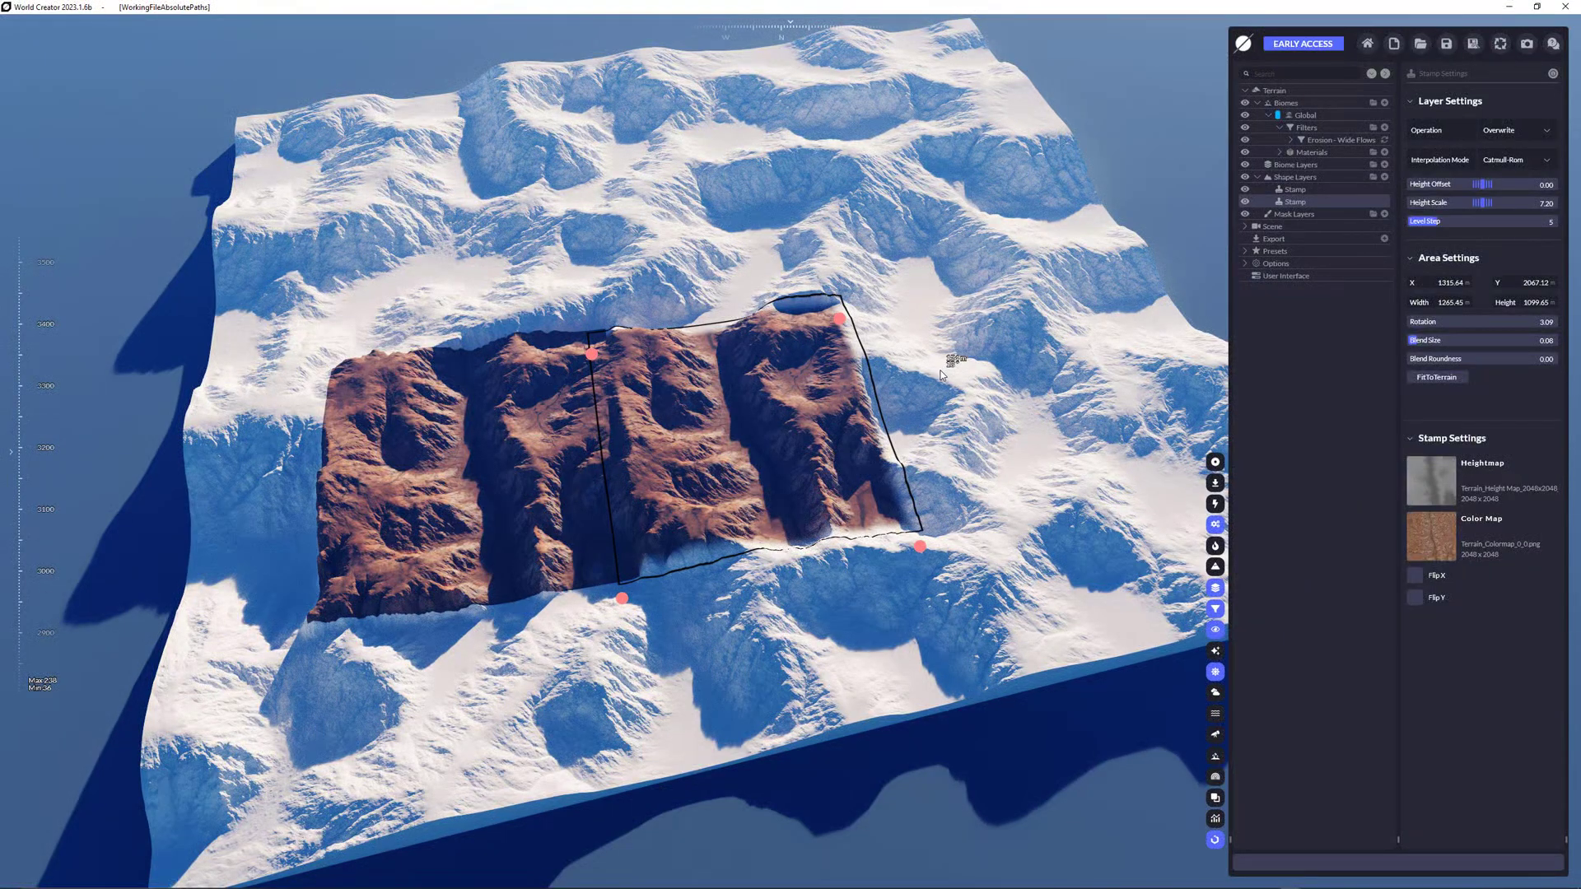
drag(759, 435, 854, 176)
drag(959, 350, 844, 370)
drag(829, 205, 893, 355)
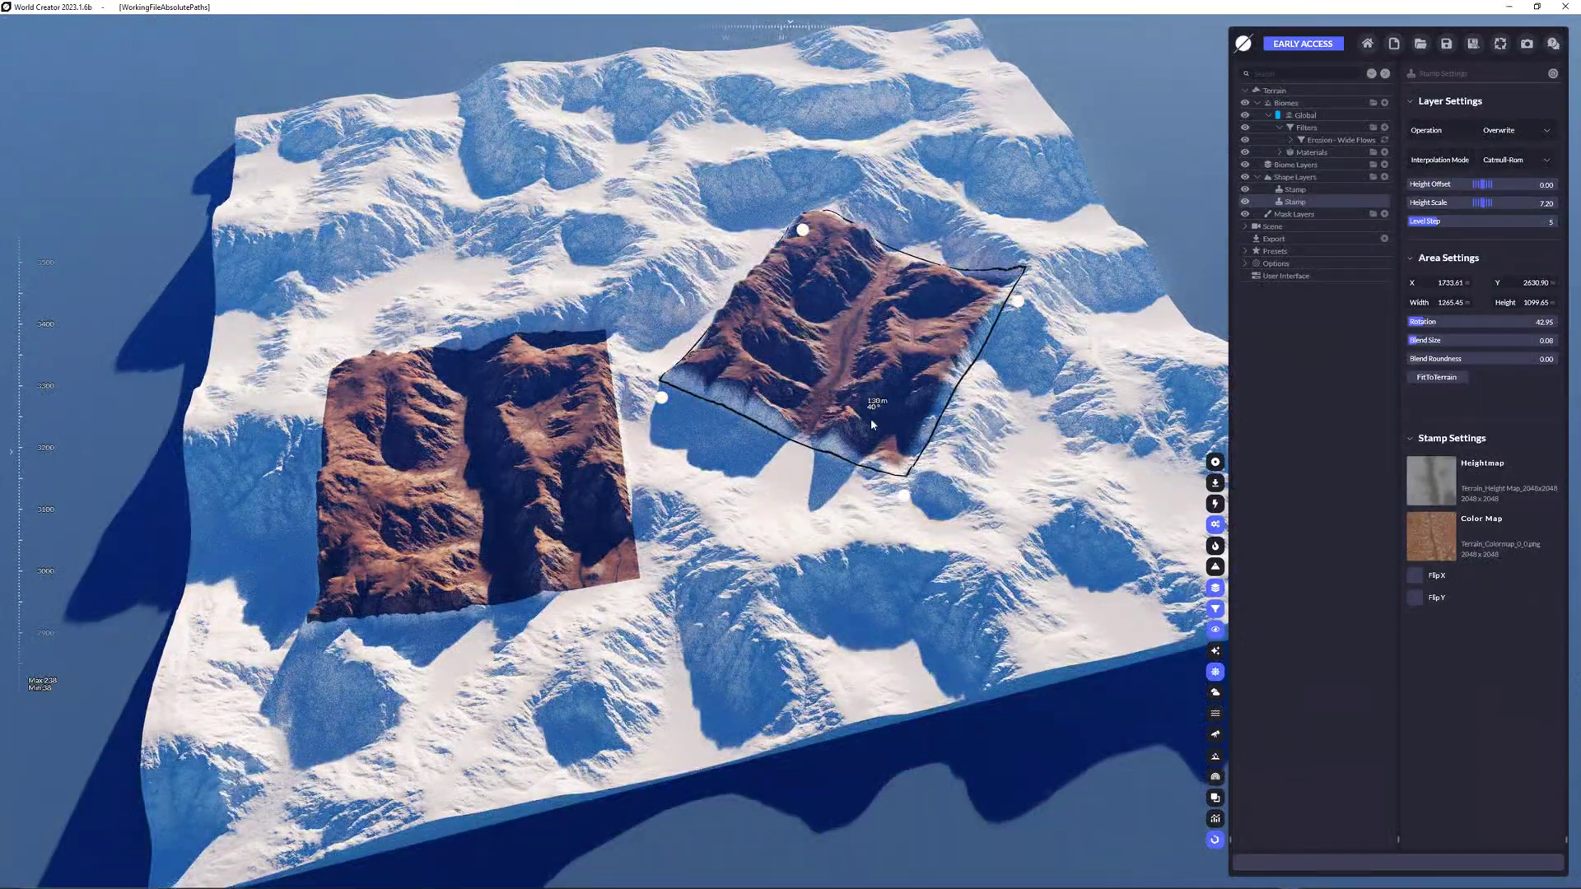
mouse_move(906, 508)
mouse_down()
mouse_move(1034, 491)
mouse_move(923, 528)
mouse_up()
drag(901, 361, 927, 405)
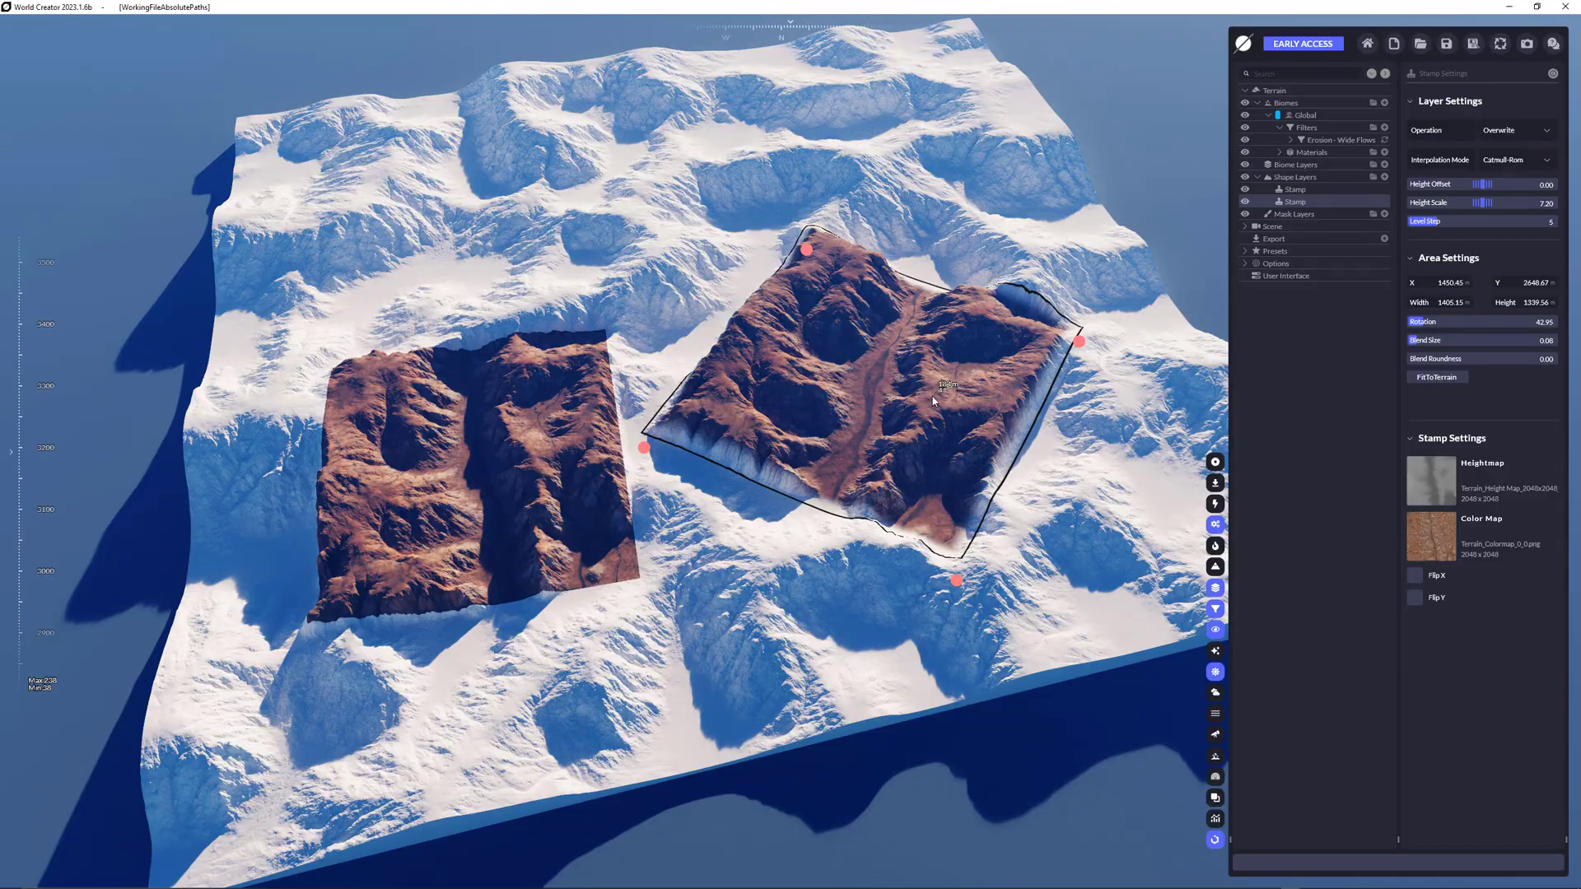
scroll(1020, 358, down, 1)
middle_drag(1020, 358, 953, 452)
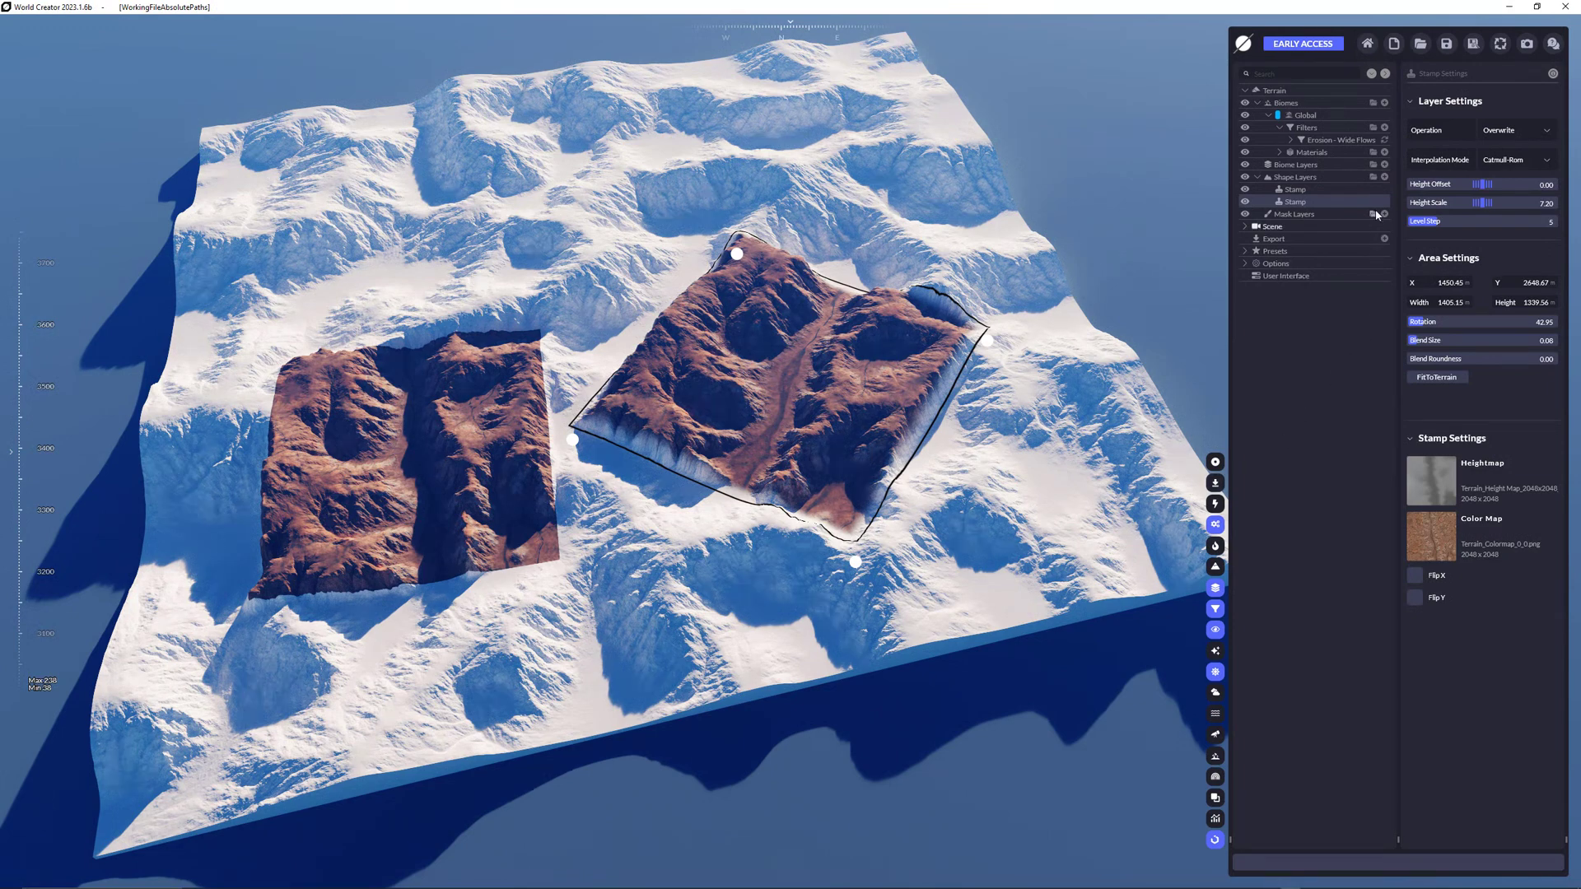
- Start adding another layer to the shape layers
click(1384, 177)
click(1387, 177)
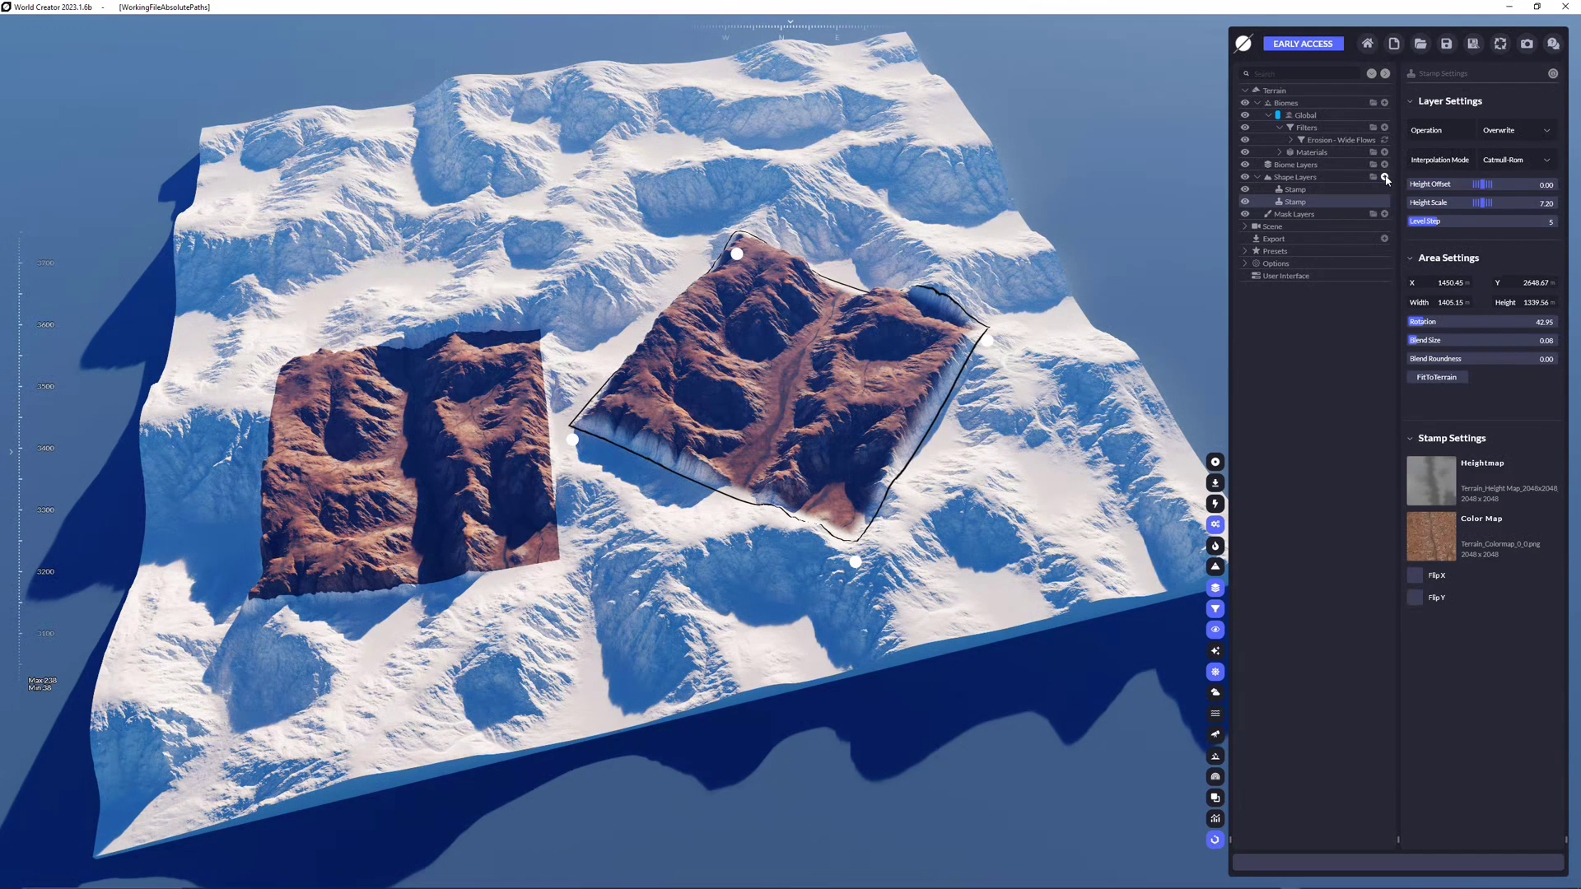